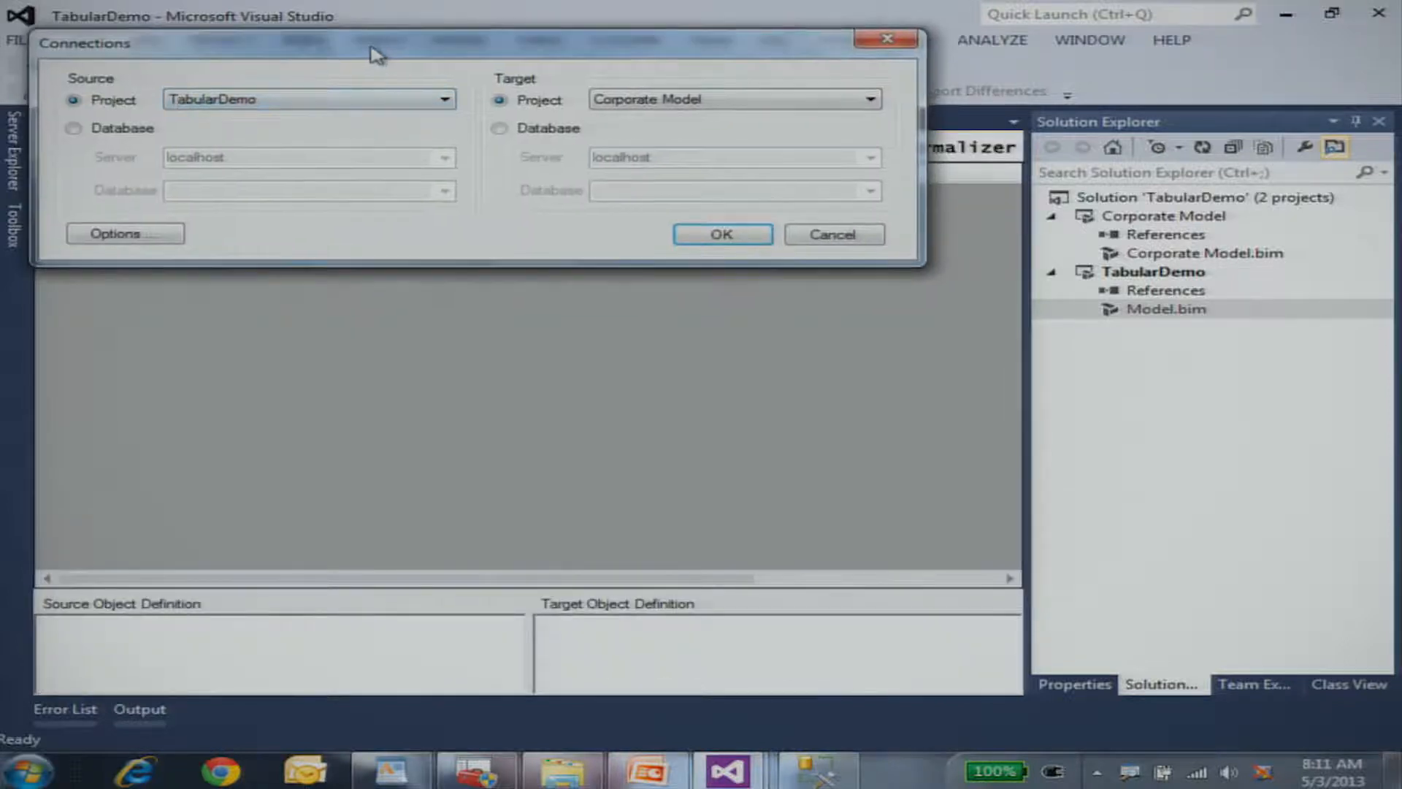
Review the comparison options for perspectives, roles, partitions and measure dependency warnings, leaving them unchanged.
left_click_drag(376, 55, 512, 196)
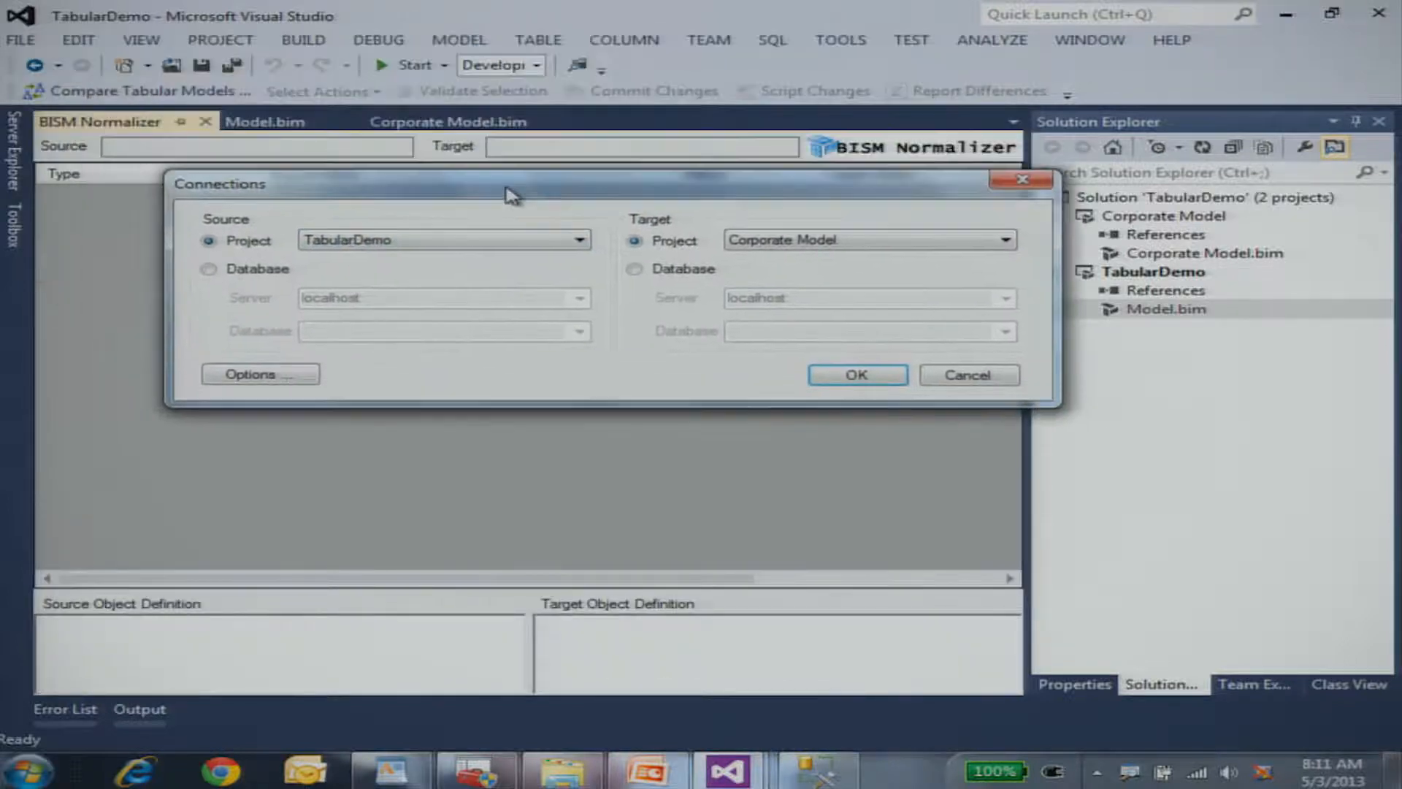
left_click(286, 377)
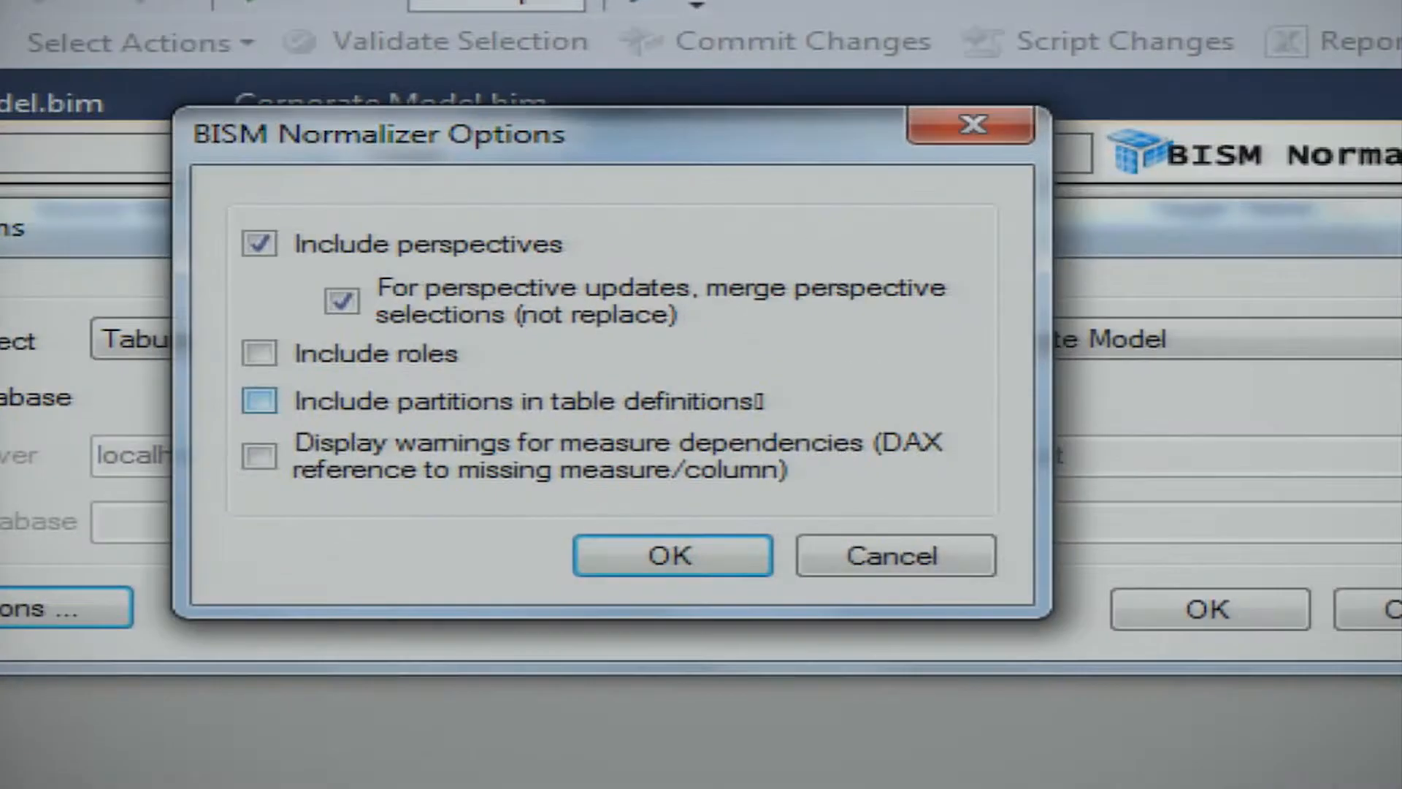
mouse_move(220, 376)
left_mouse_down()
mouse_move(660, 423)
mouse_move(817, 424)
left_mouse_up()
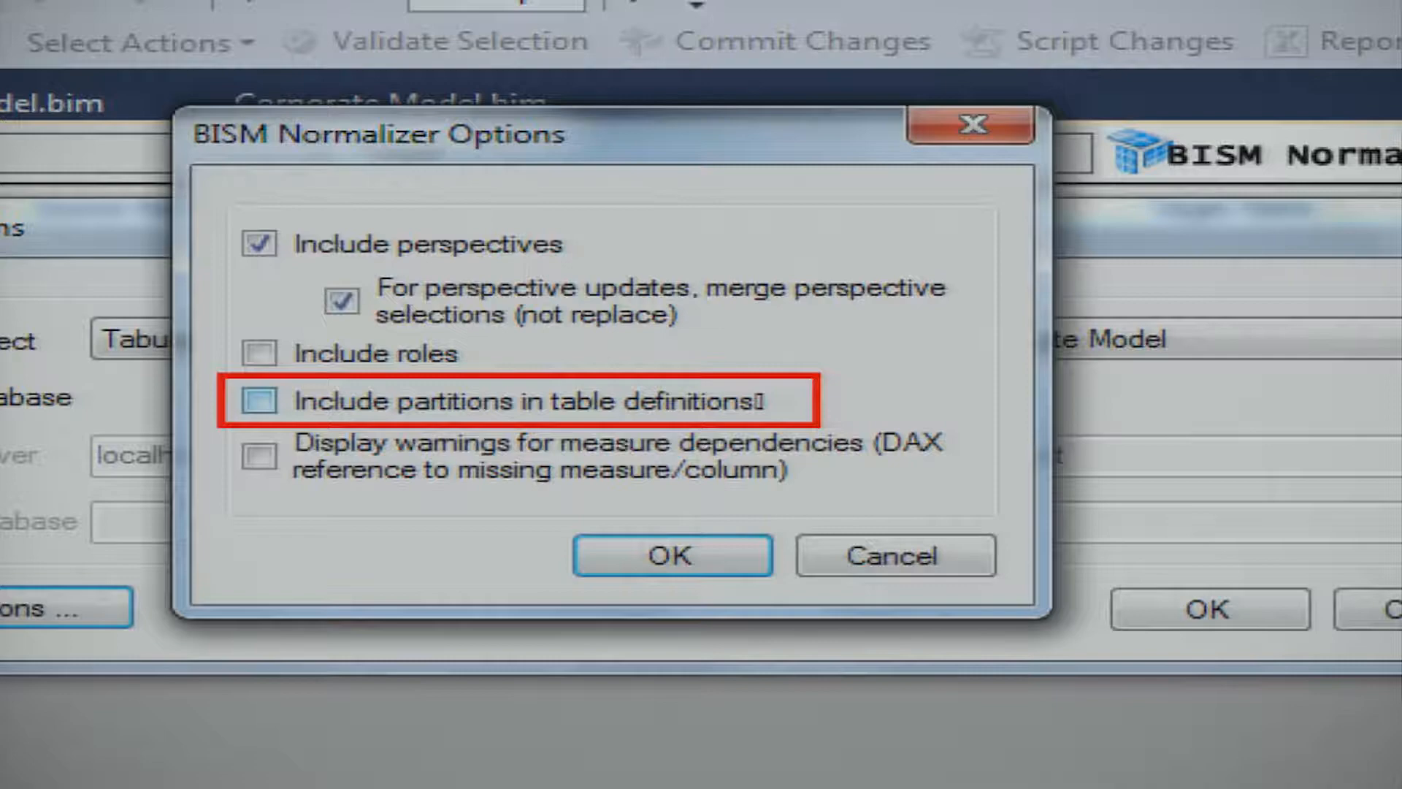
key("Escape")
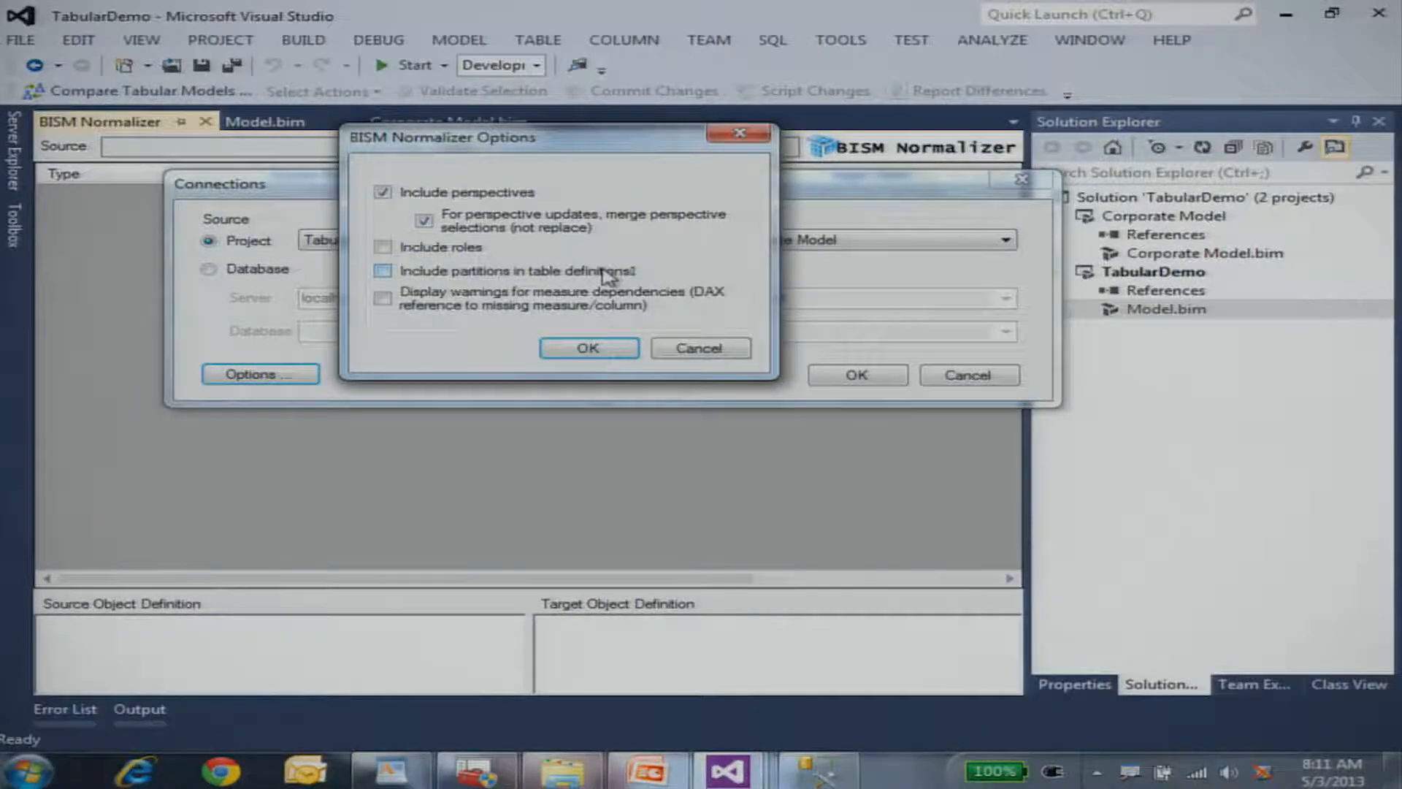
key("Escape")
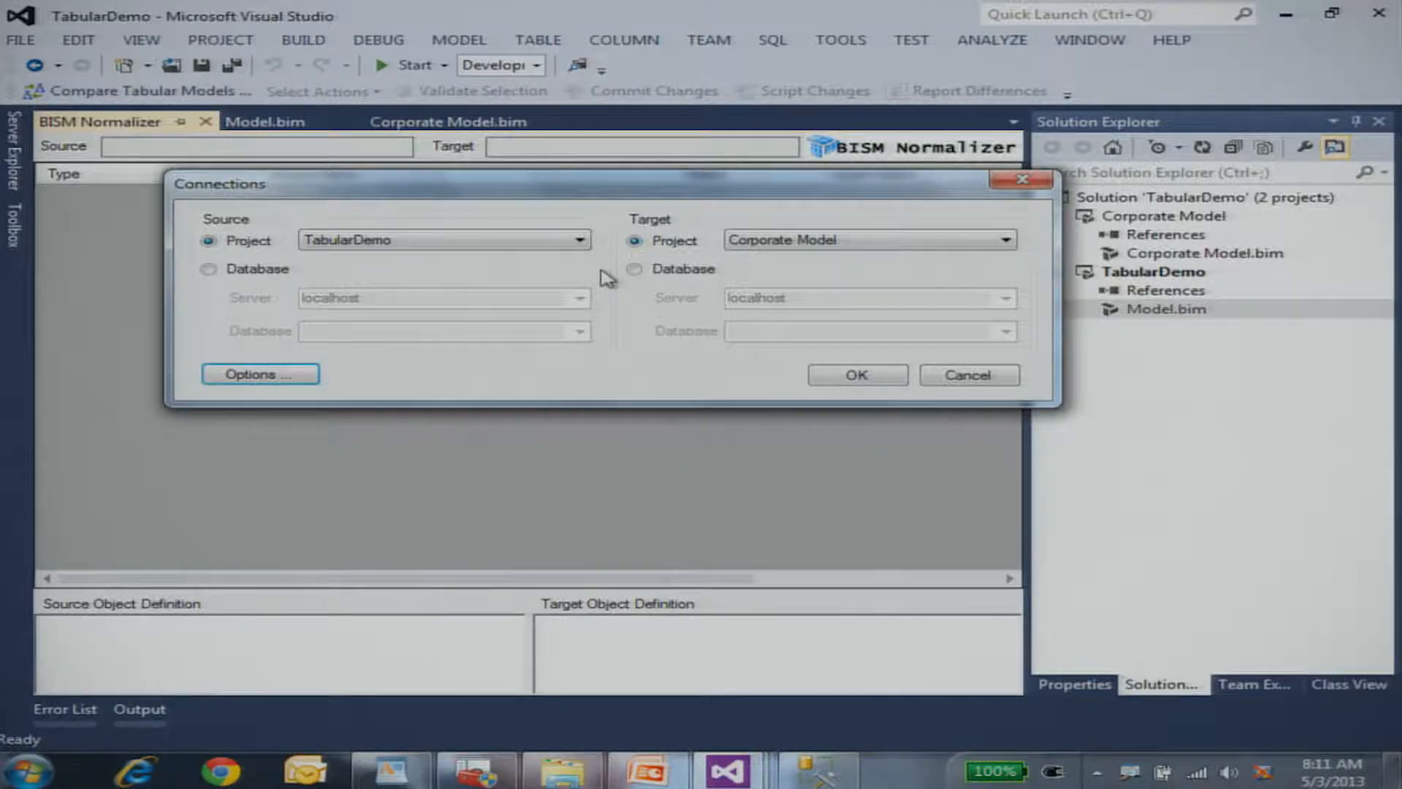
left_click(690, 270)
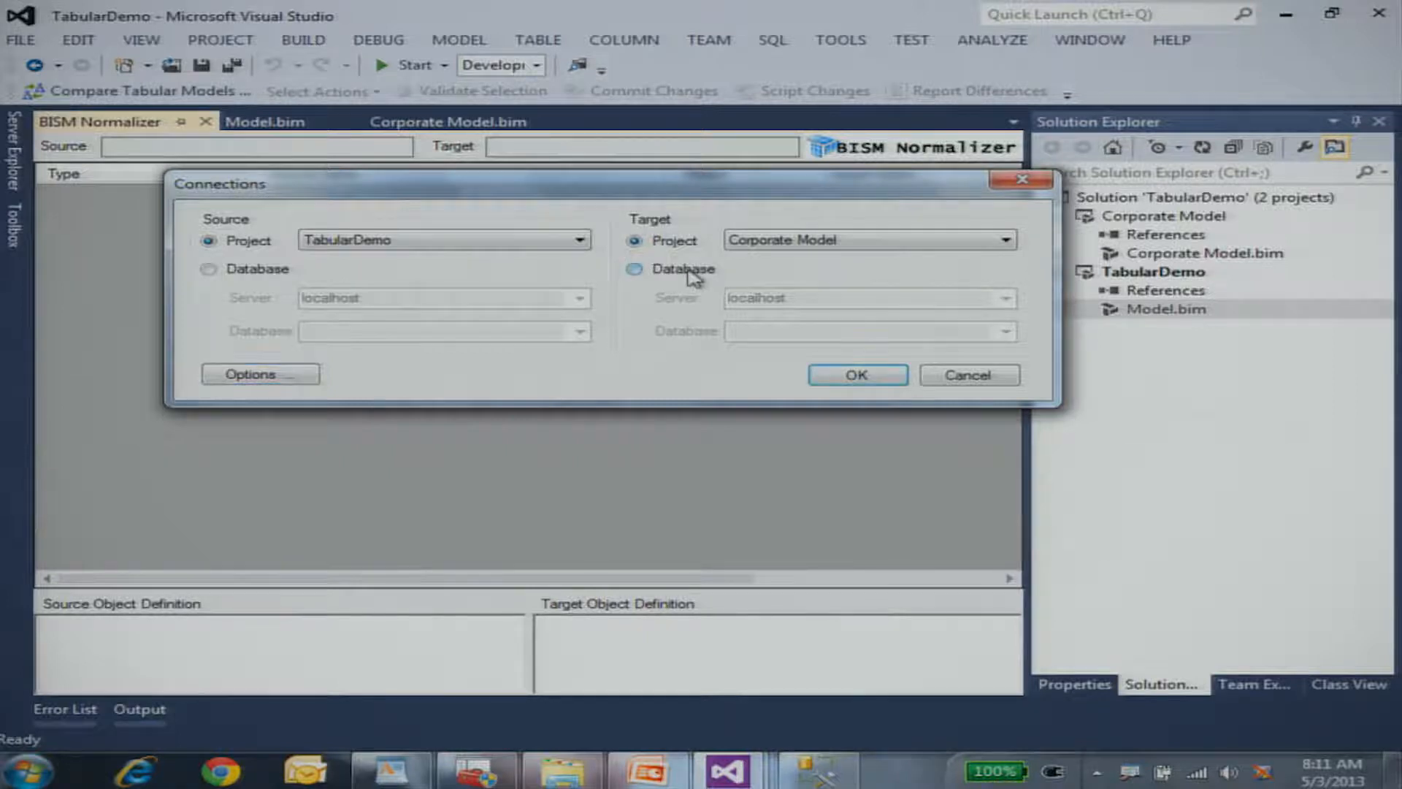
left_click(1006, 333)
left_click(1006, 333)
left_click(679, 242)
Compare the TabularDemo project with the Corporate Model project and widen the results grid to fit the full Action column.
left_click(855, 376)
left_click(803, 476)
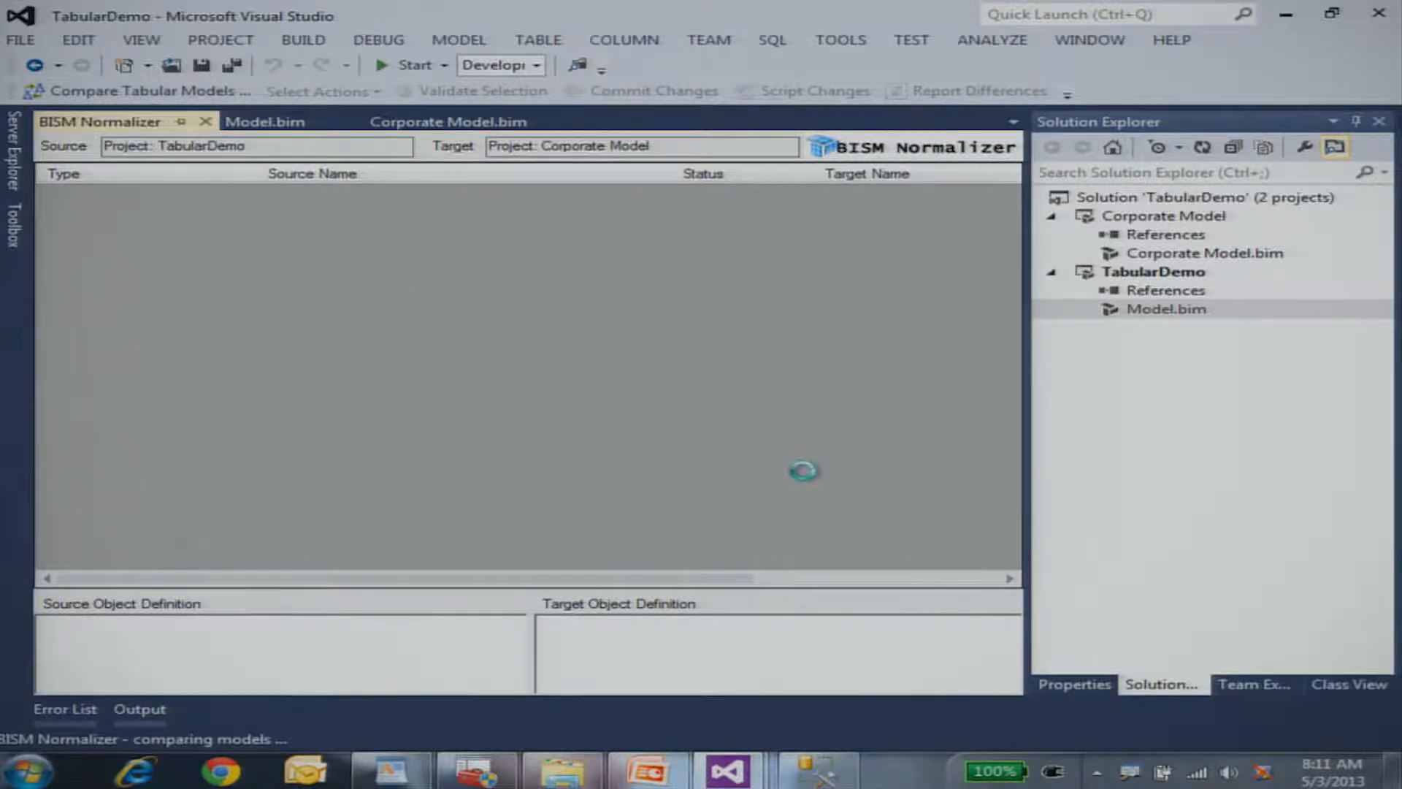
left_click(816, 460)
left_click_drag(1026, 339, 1209, 347)
left_click_drag(1209, 349, 1344, 376)
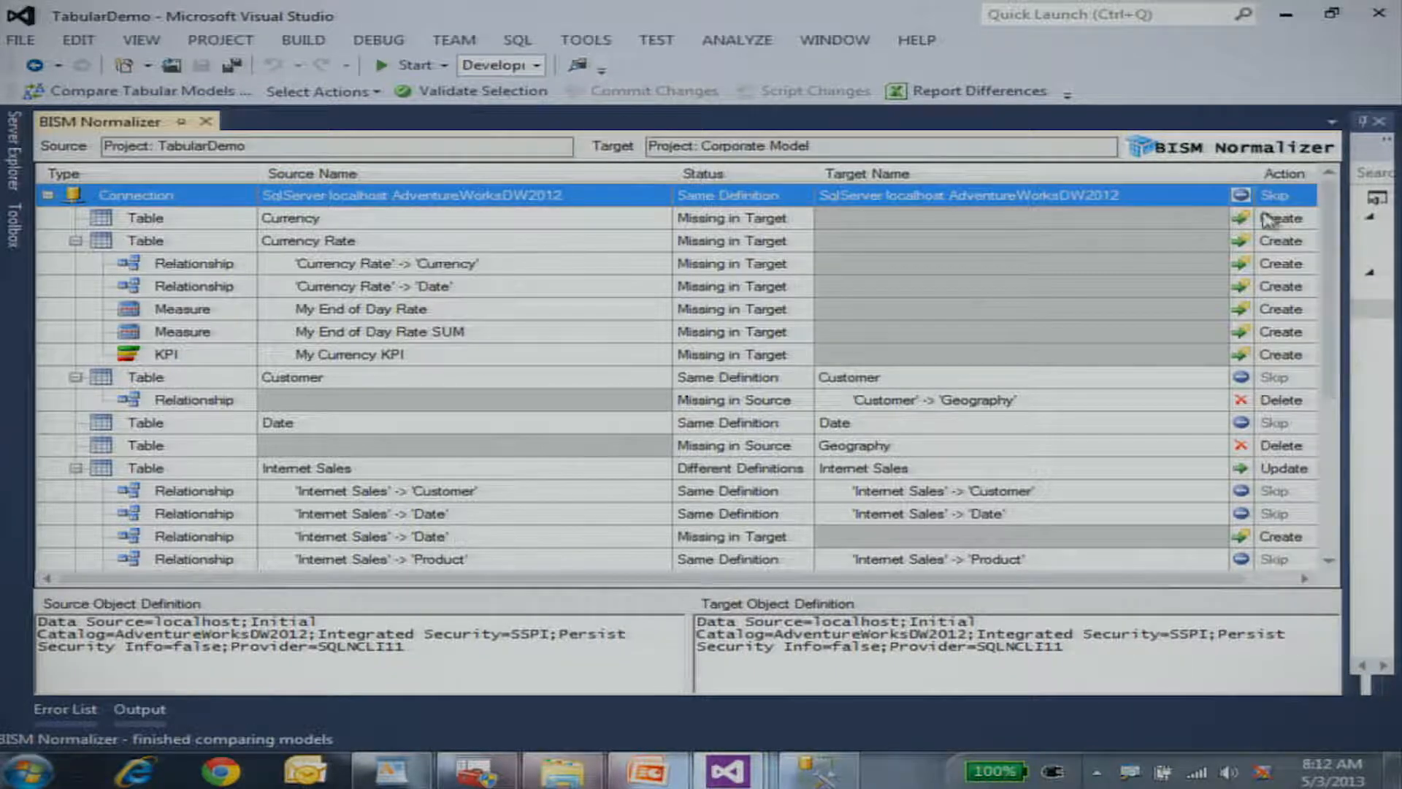
left_click_drag(1229, 177, 1168, 180)
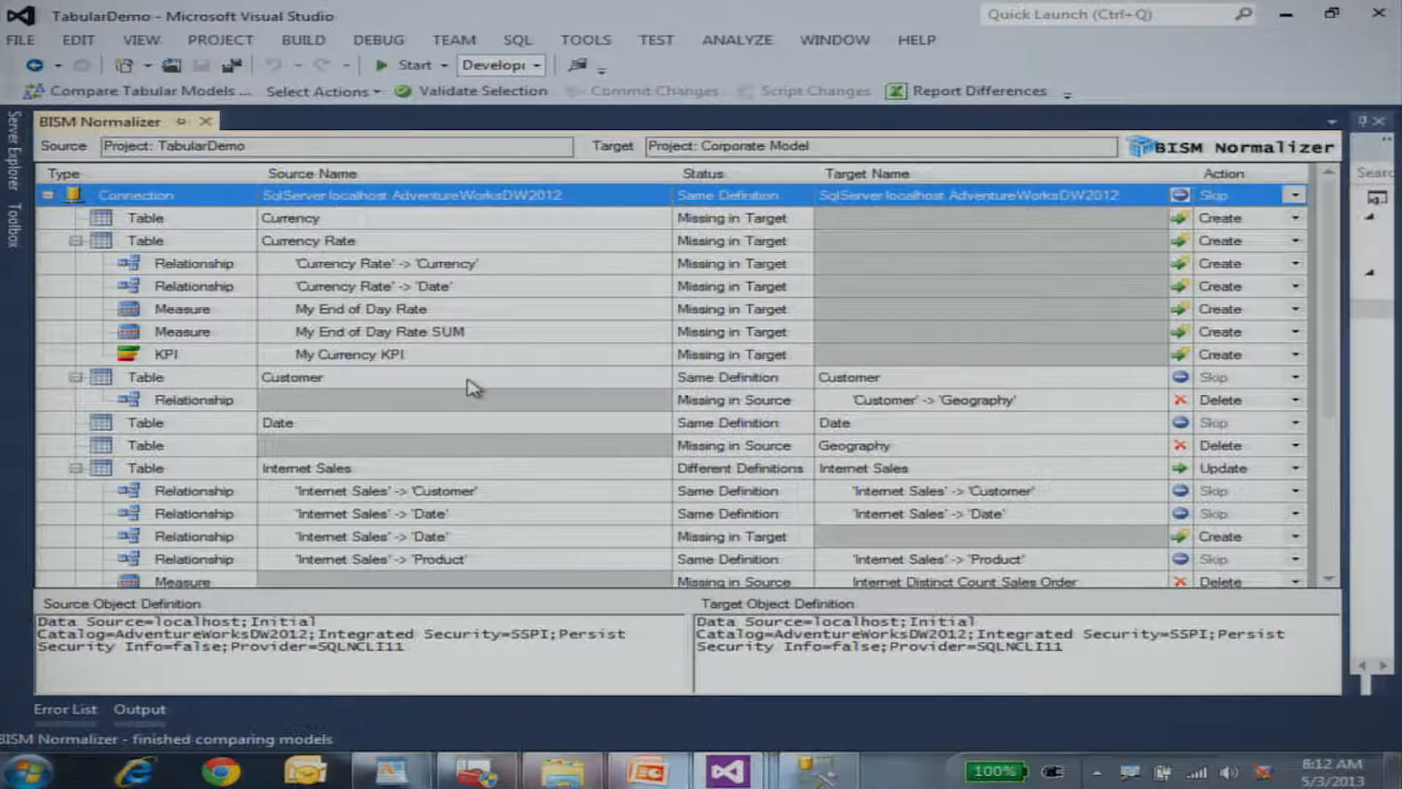
Skip all objects Missing in Source after checking the available actions for the 'Customer' -> 'Geography' relationship.
left_click(1295, 400)
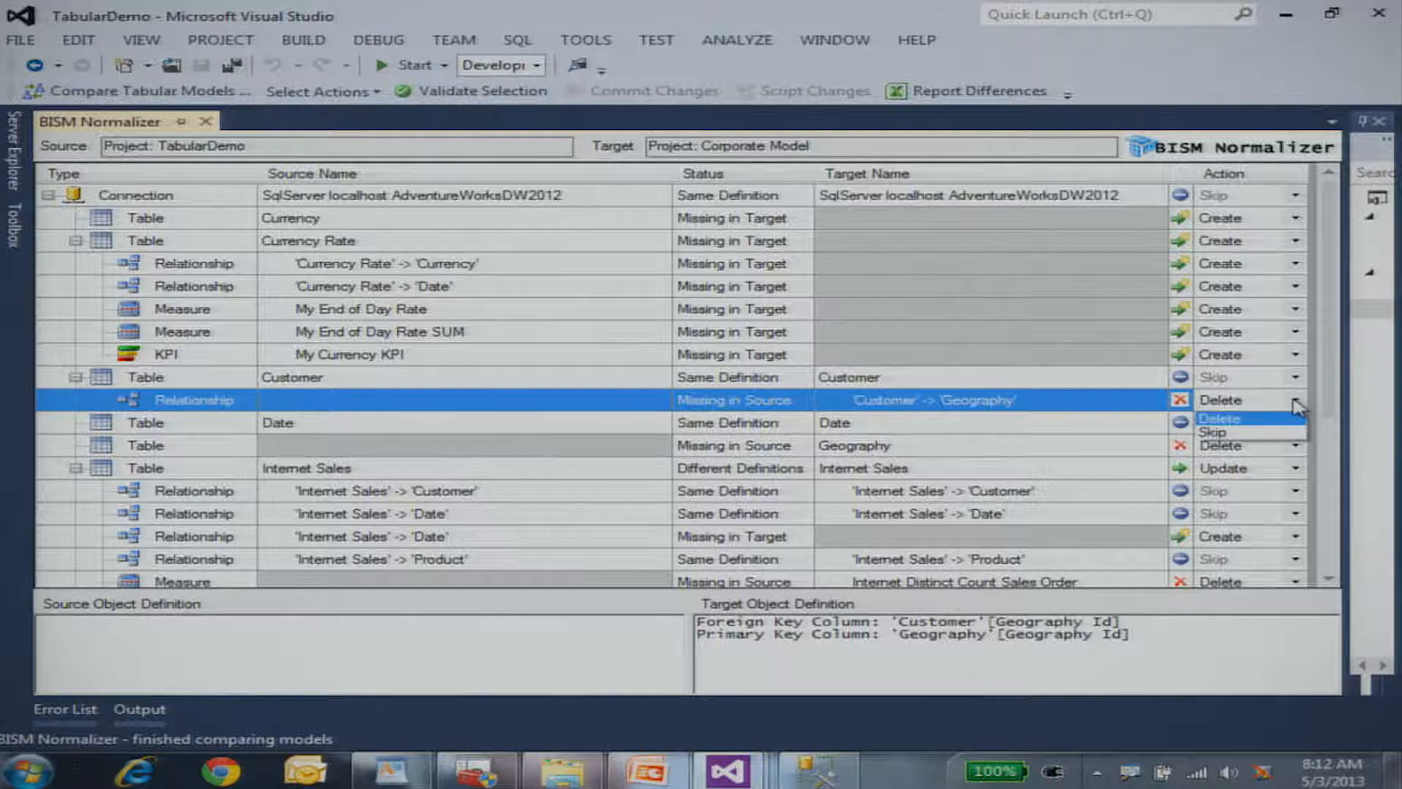
left_click(1296, 406)
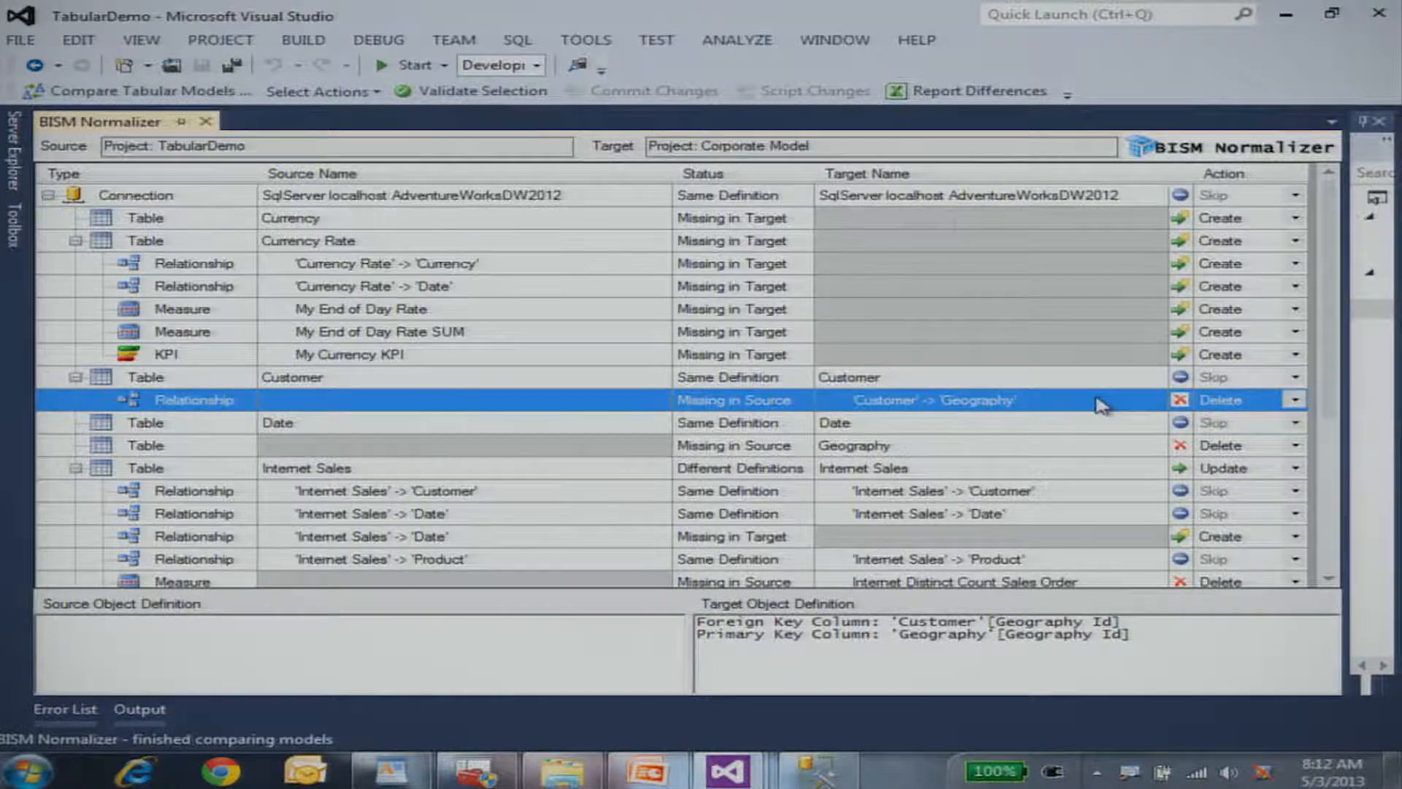
left_click(321, 91)
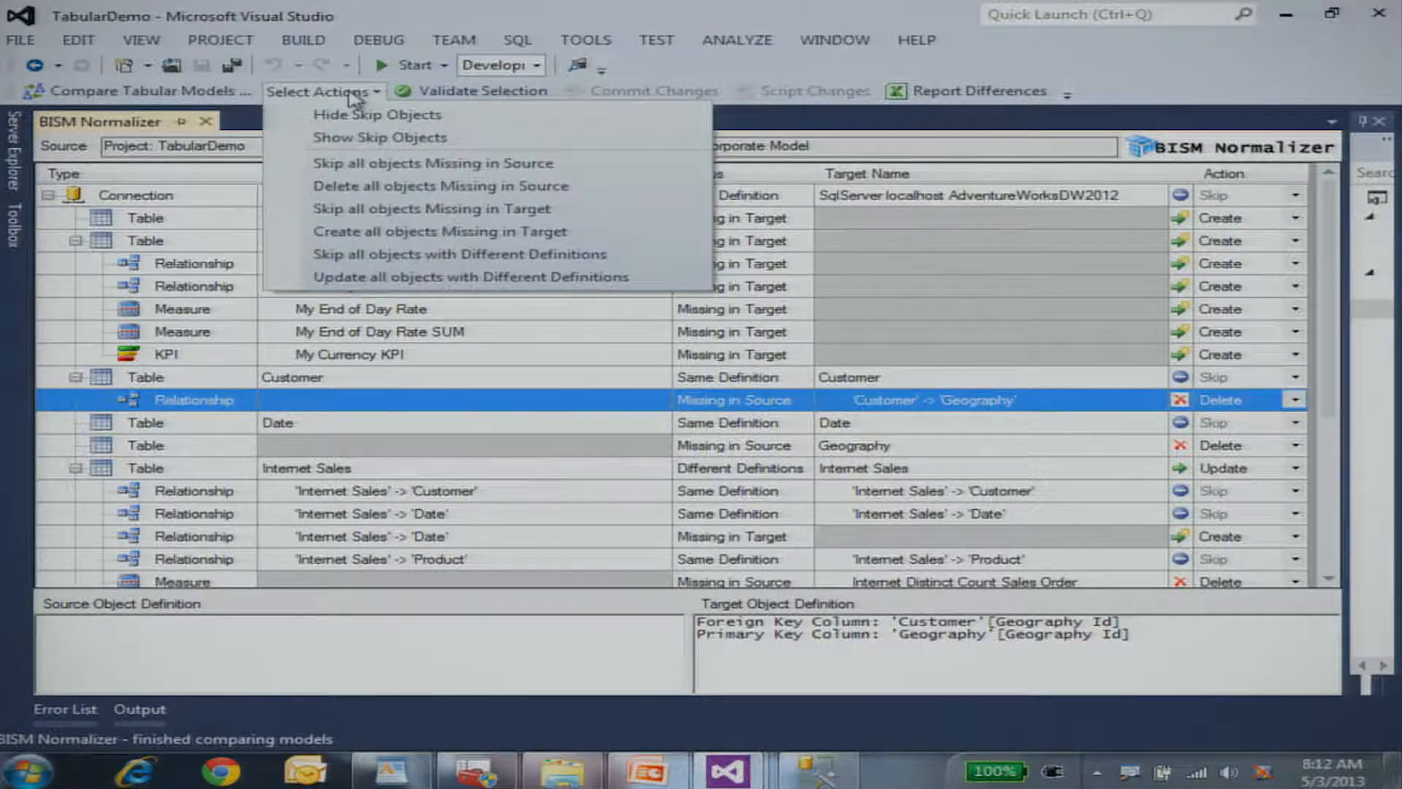
left_click(398, 166)
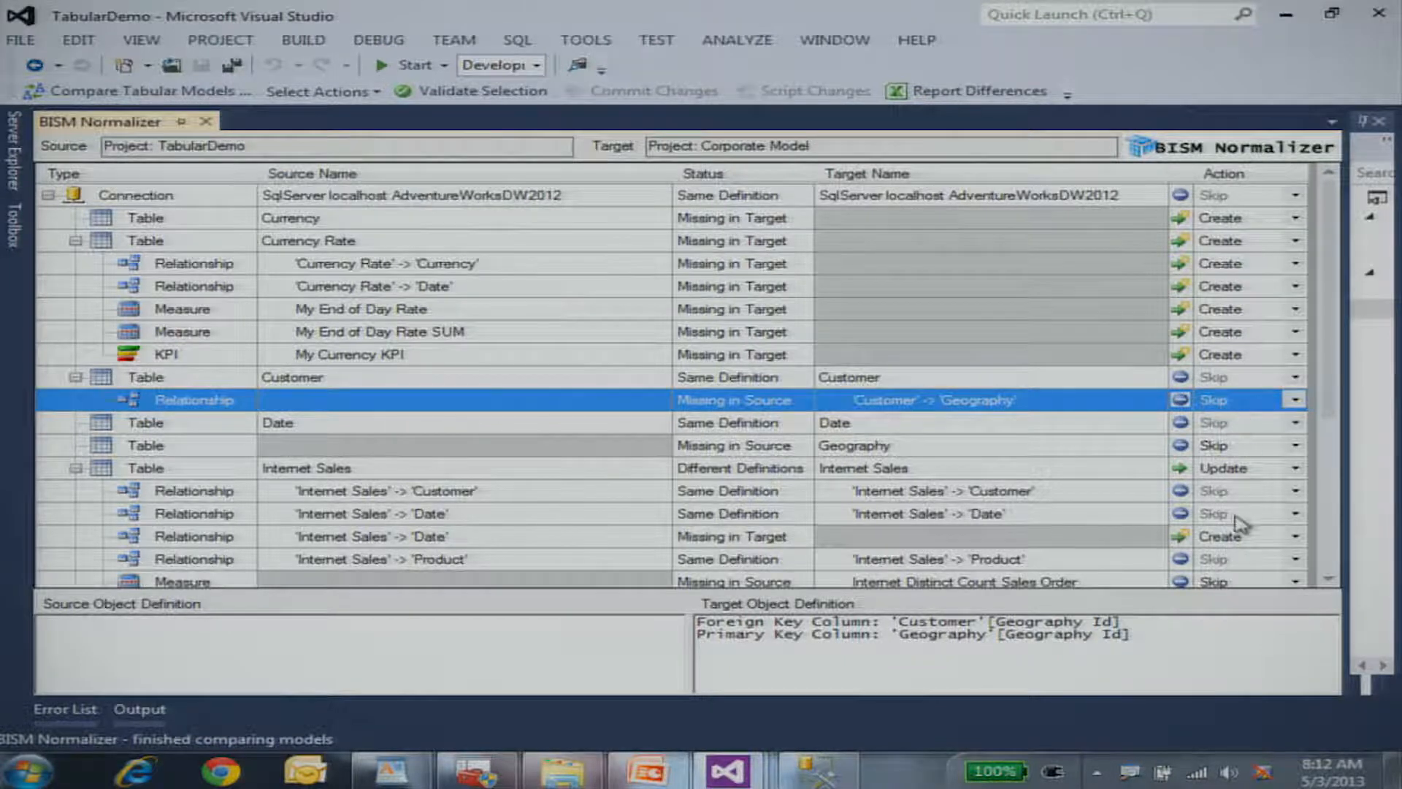
Skip the Internet Sales objects from the 'Date' relationship missing in the target through the YTD Net Internet Sales measure.
left_click(821, 473)
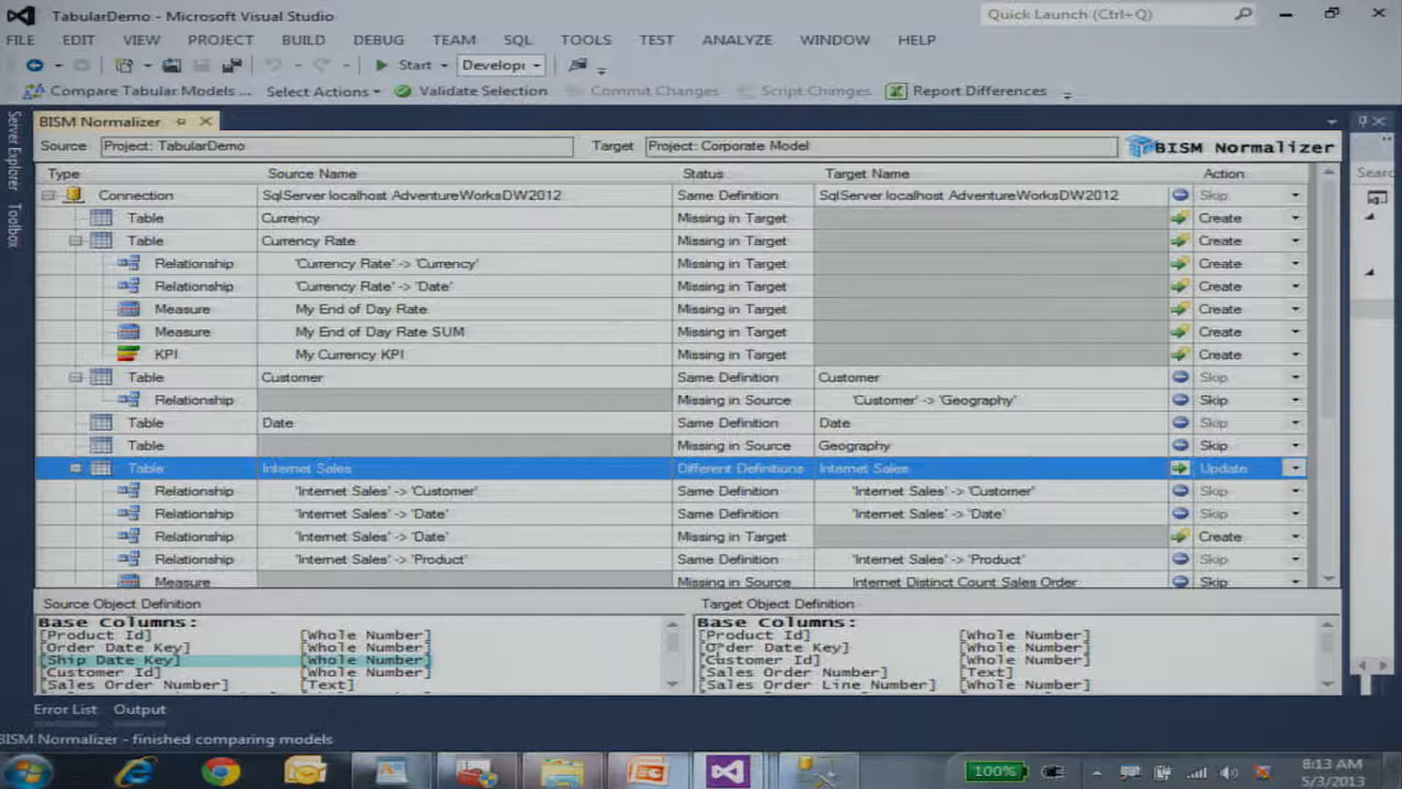
left_click(913, 539)
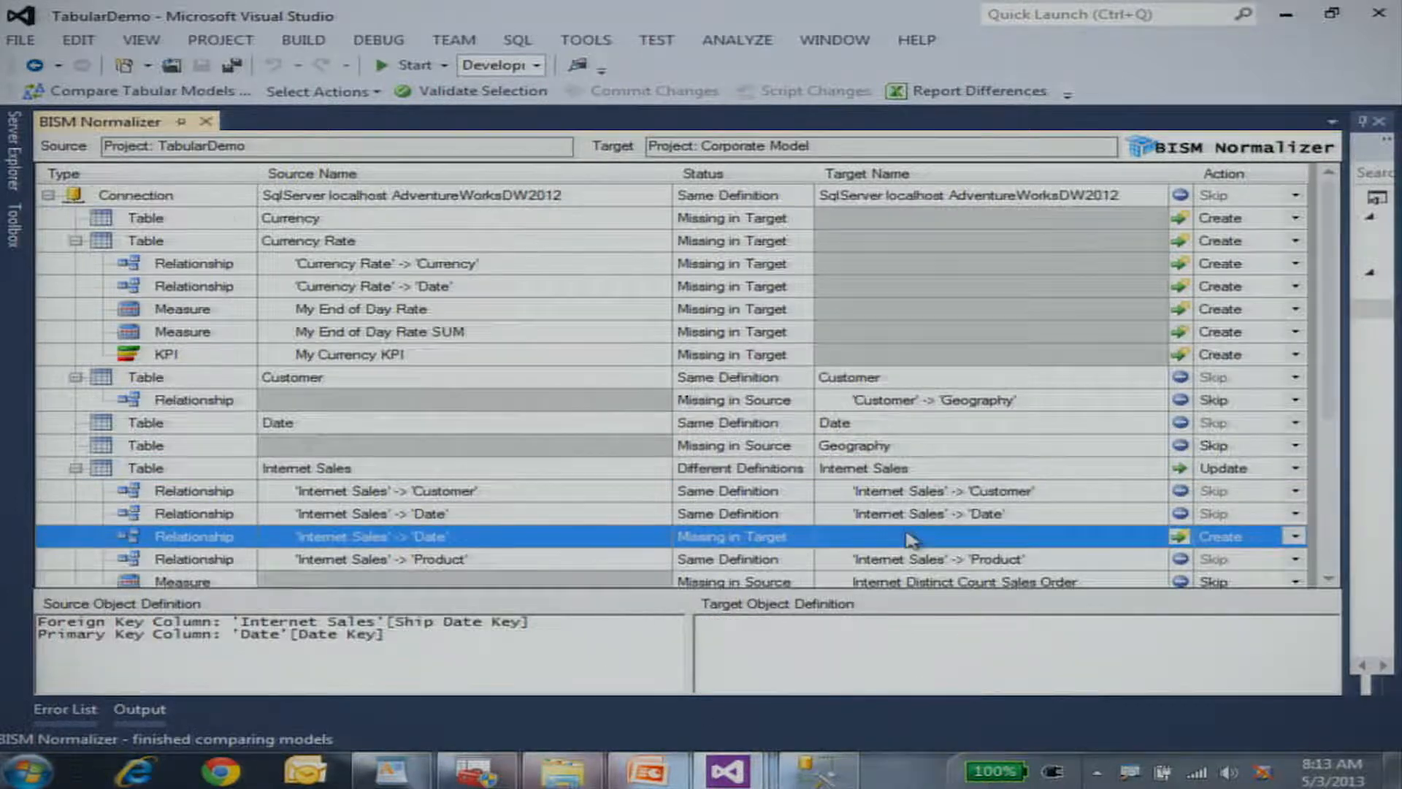
scroll(913, 539, "down", 4)
left_click(903, 427, "shift")
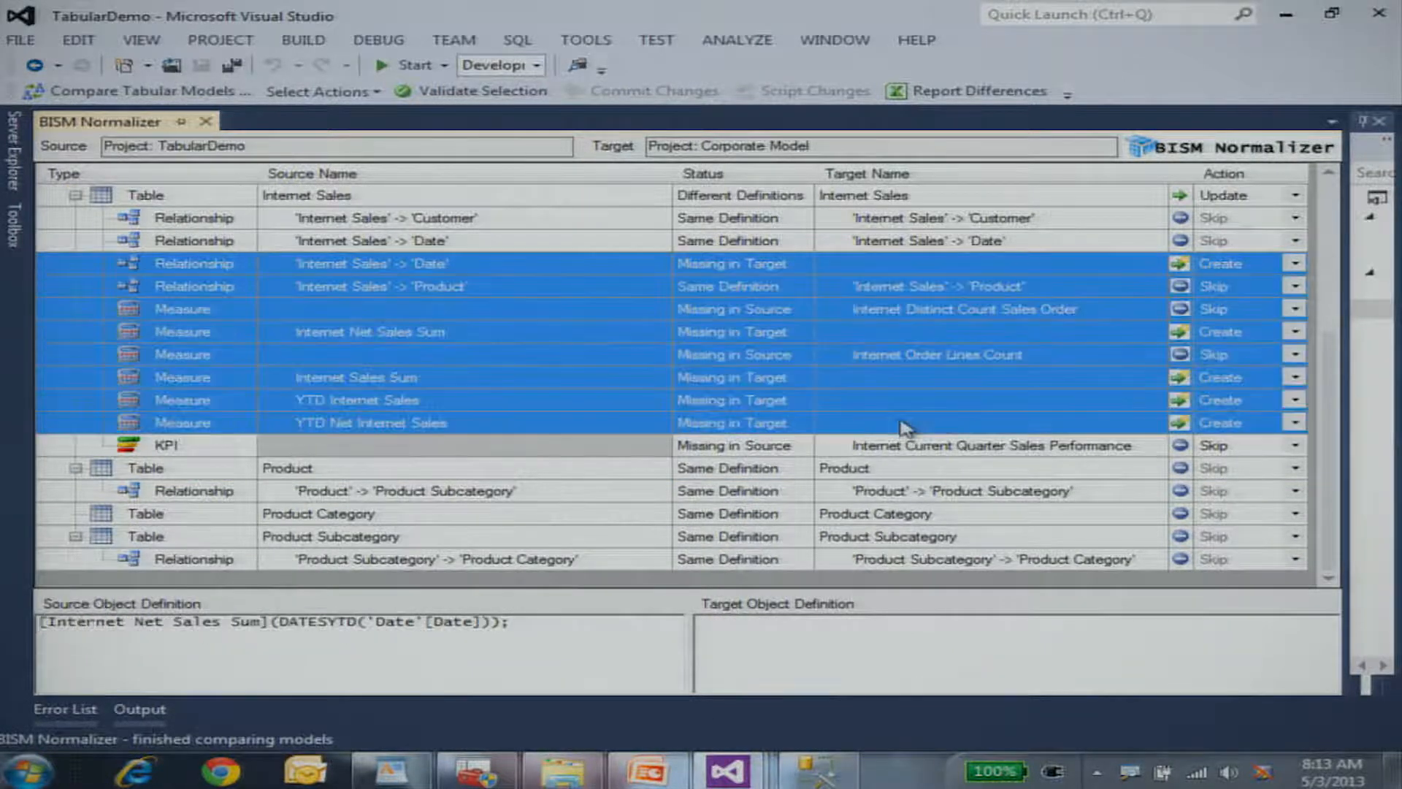
right_click(906, 427)
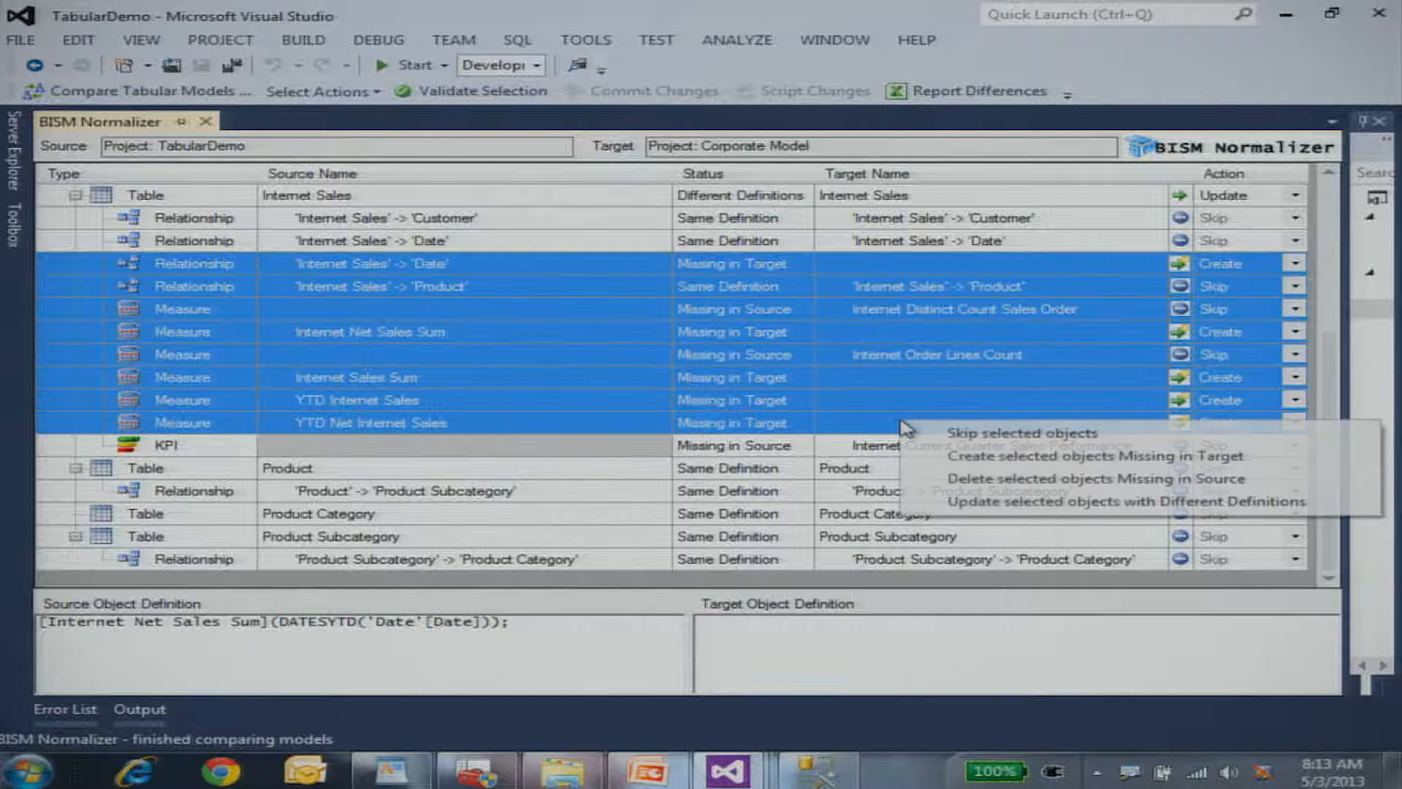
left_click(999, 435)
Hide the skipped objects in the comparison results.
left_click(517, 222)
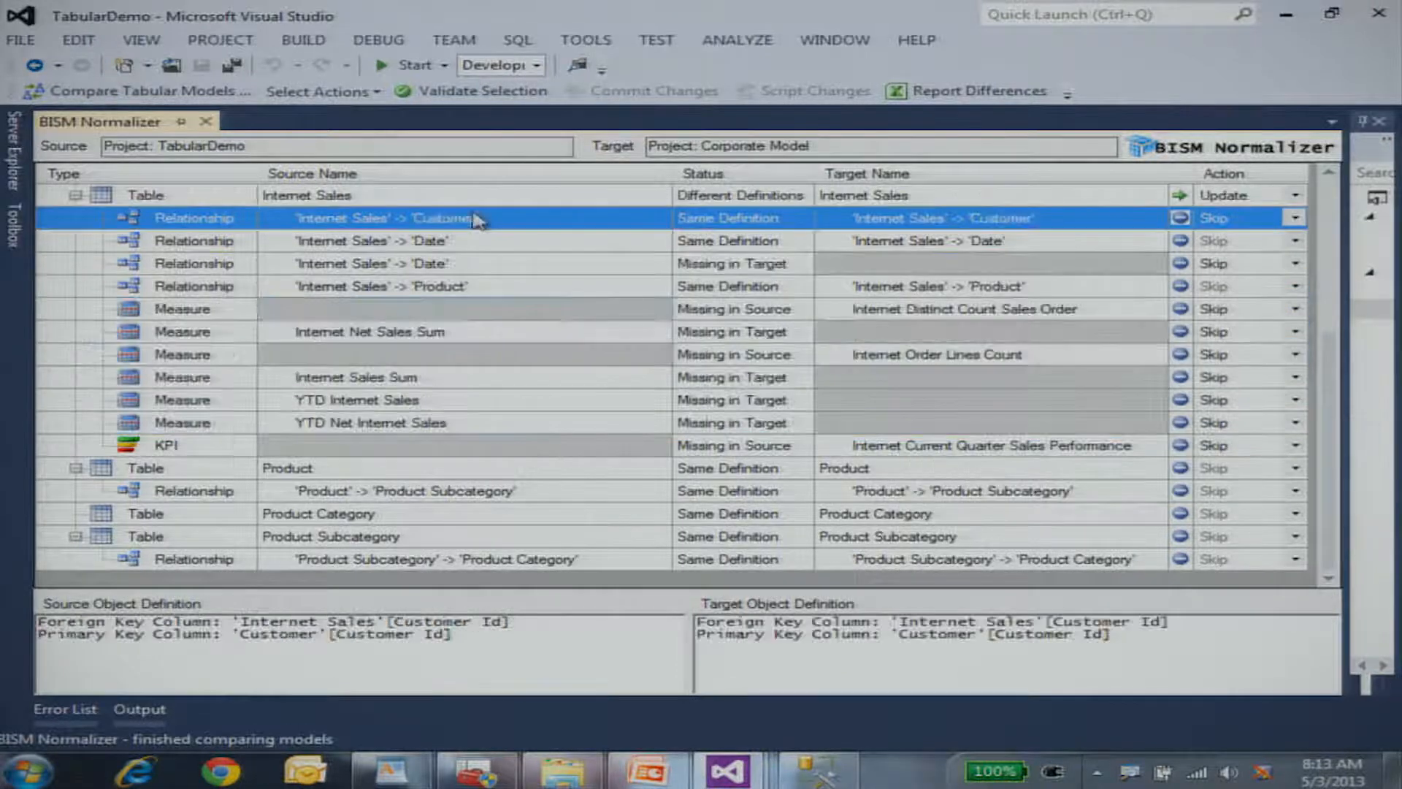
scroll(475, 219, "up", 4)
left_click(325, 91)
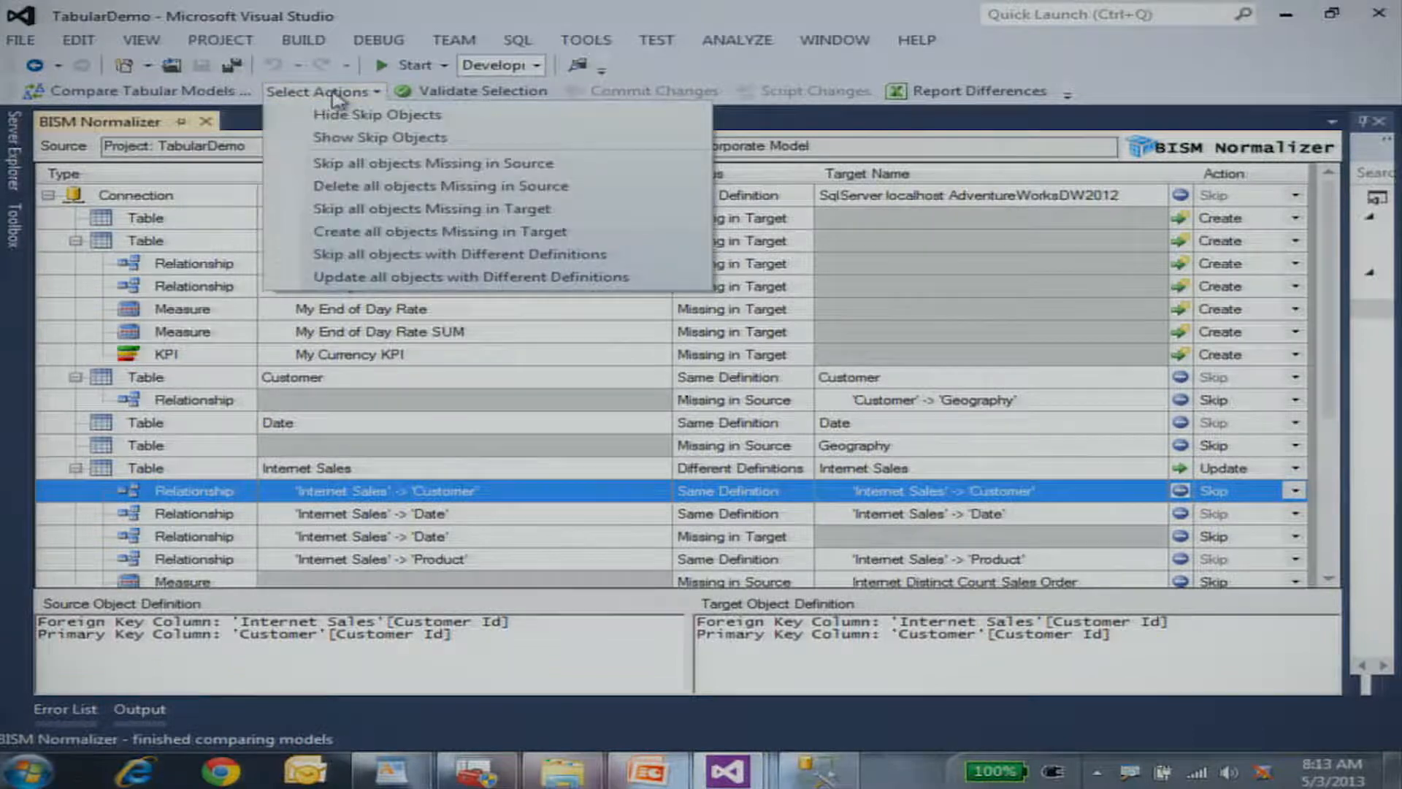
left_click(337, 115)
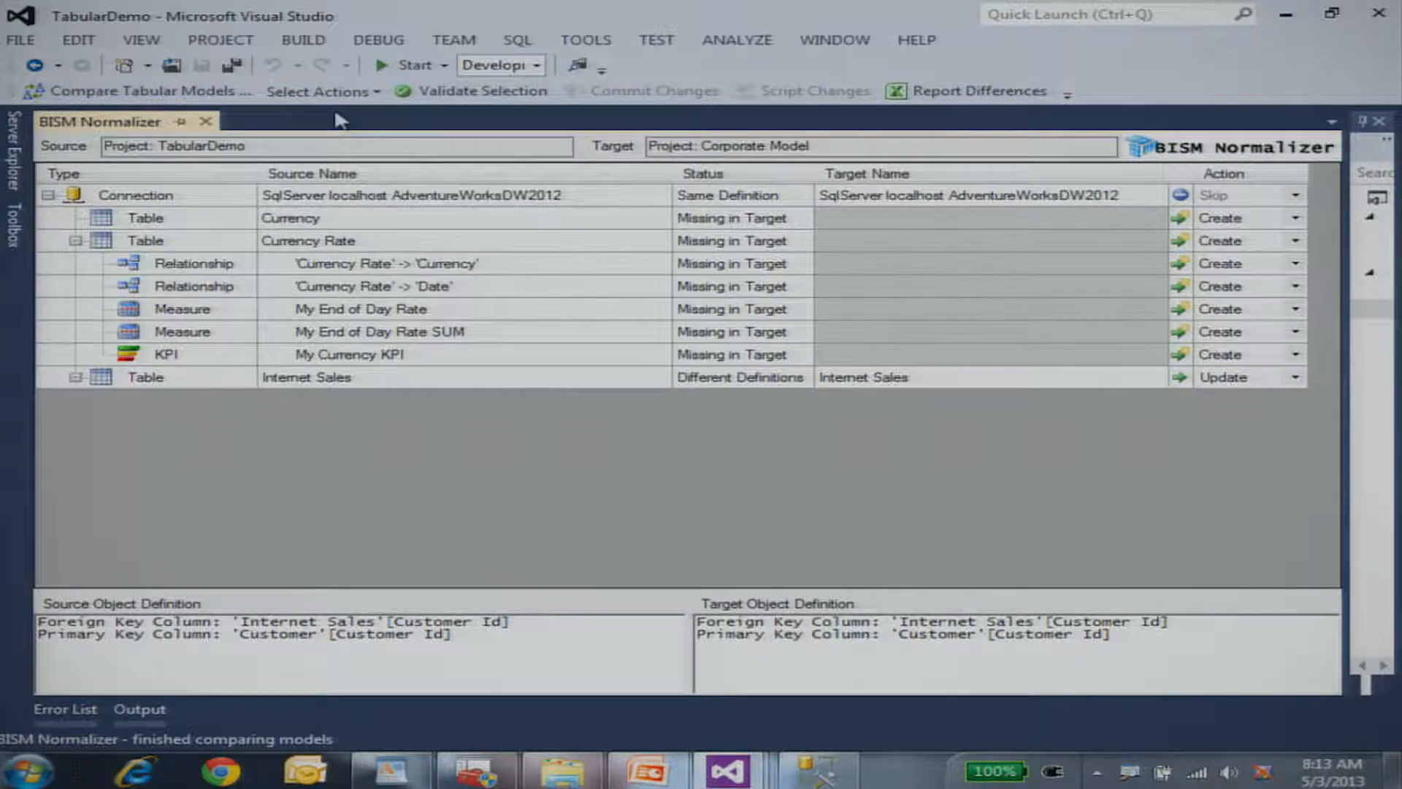
Validate the selected actions and script the changes to the XMLA file script.xmla.
left_click(462, 94)
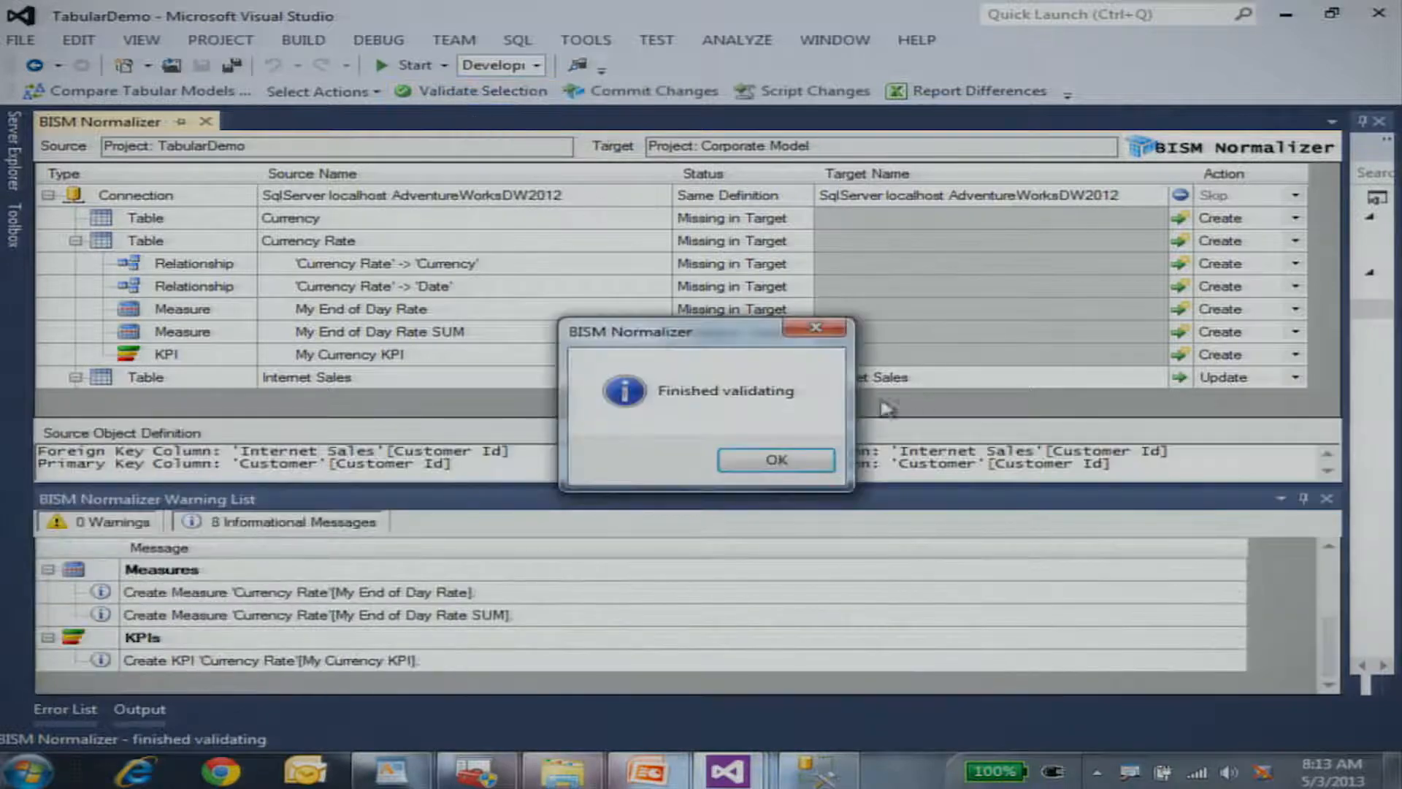
left_click(799, 465)
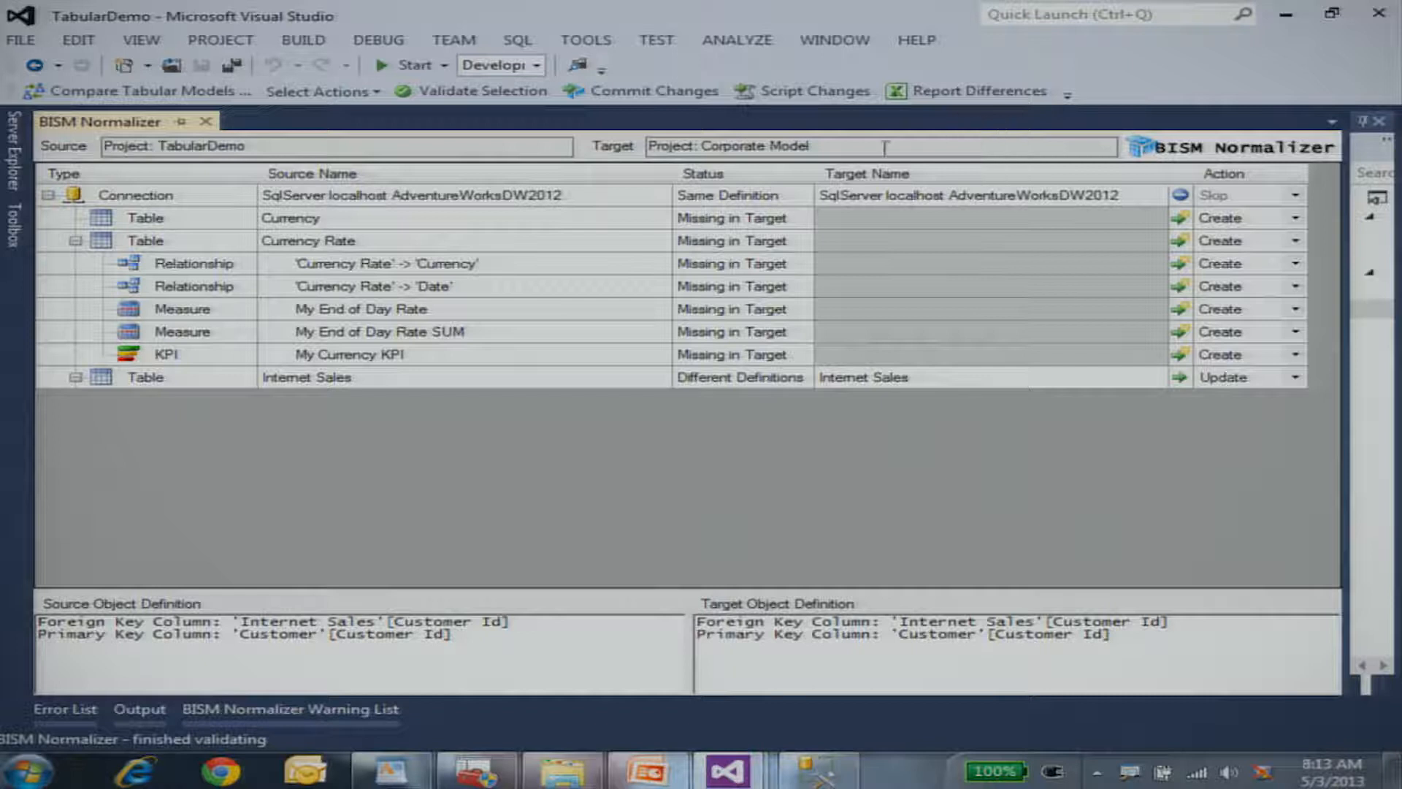
left_click(807, 95)
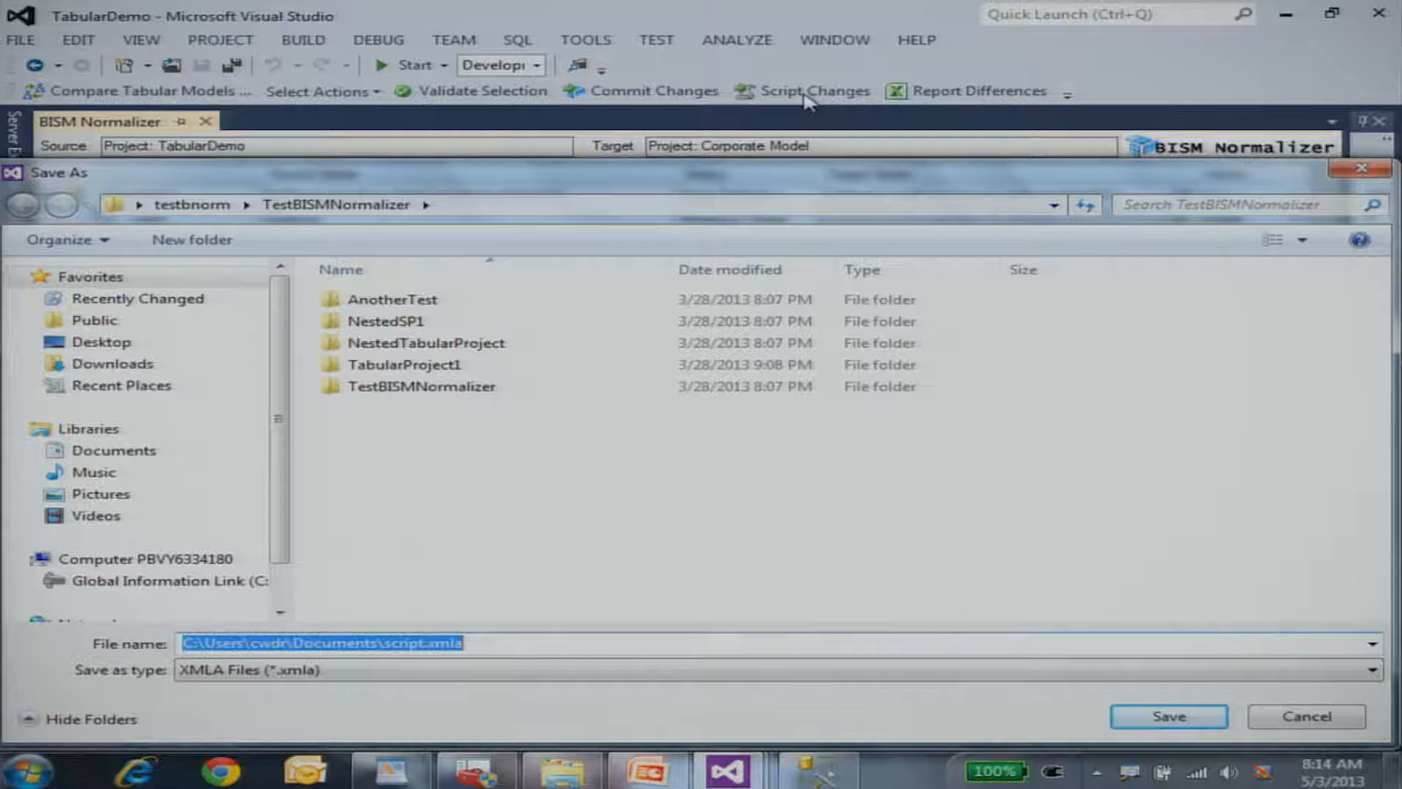
key("Return")
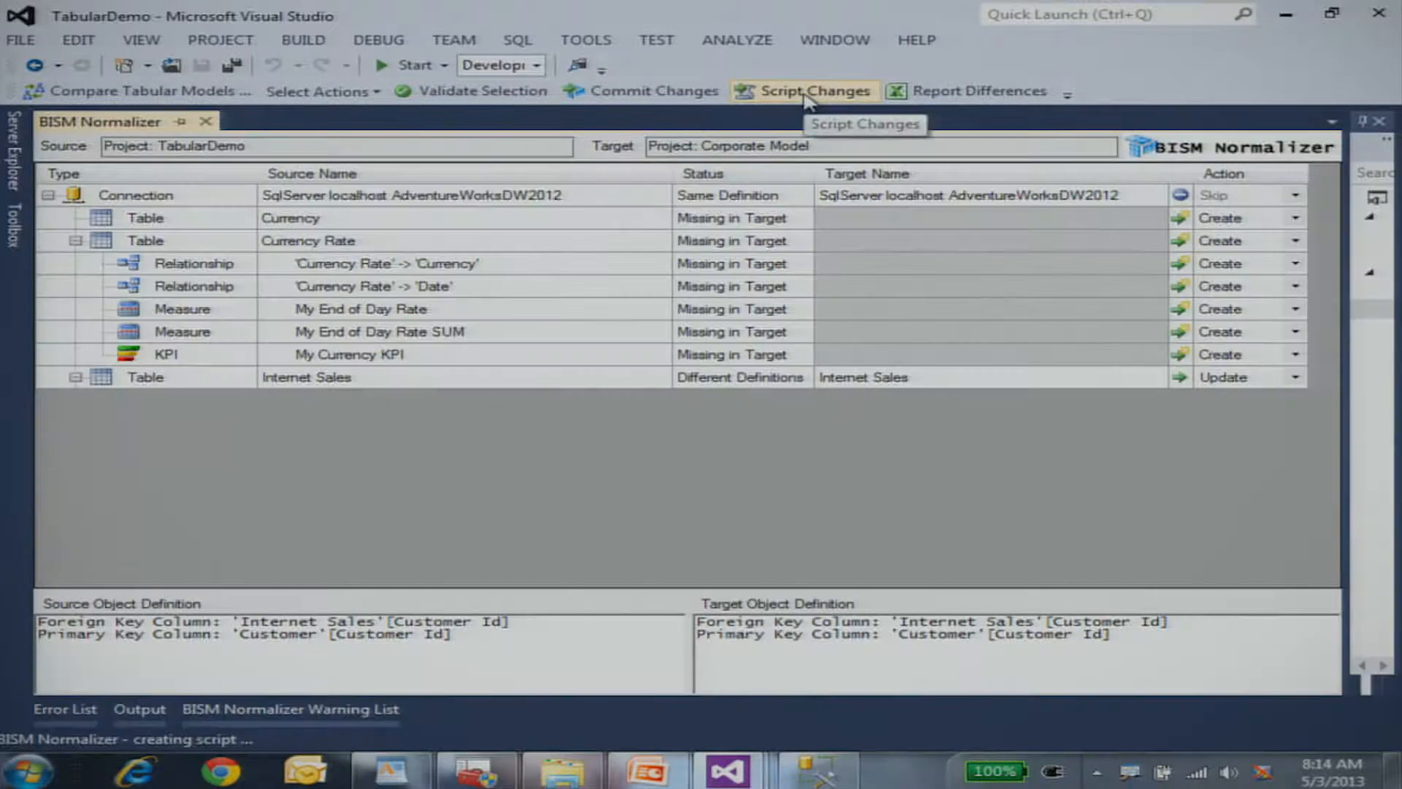
Commit the changes to the Corporate Model target project and check the refreshed comparison of the Internet Sales table.
left_click(666, 95)
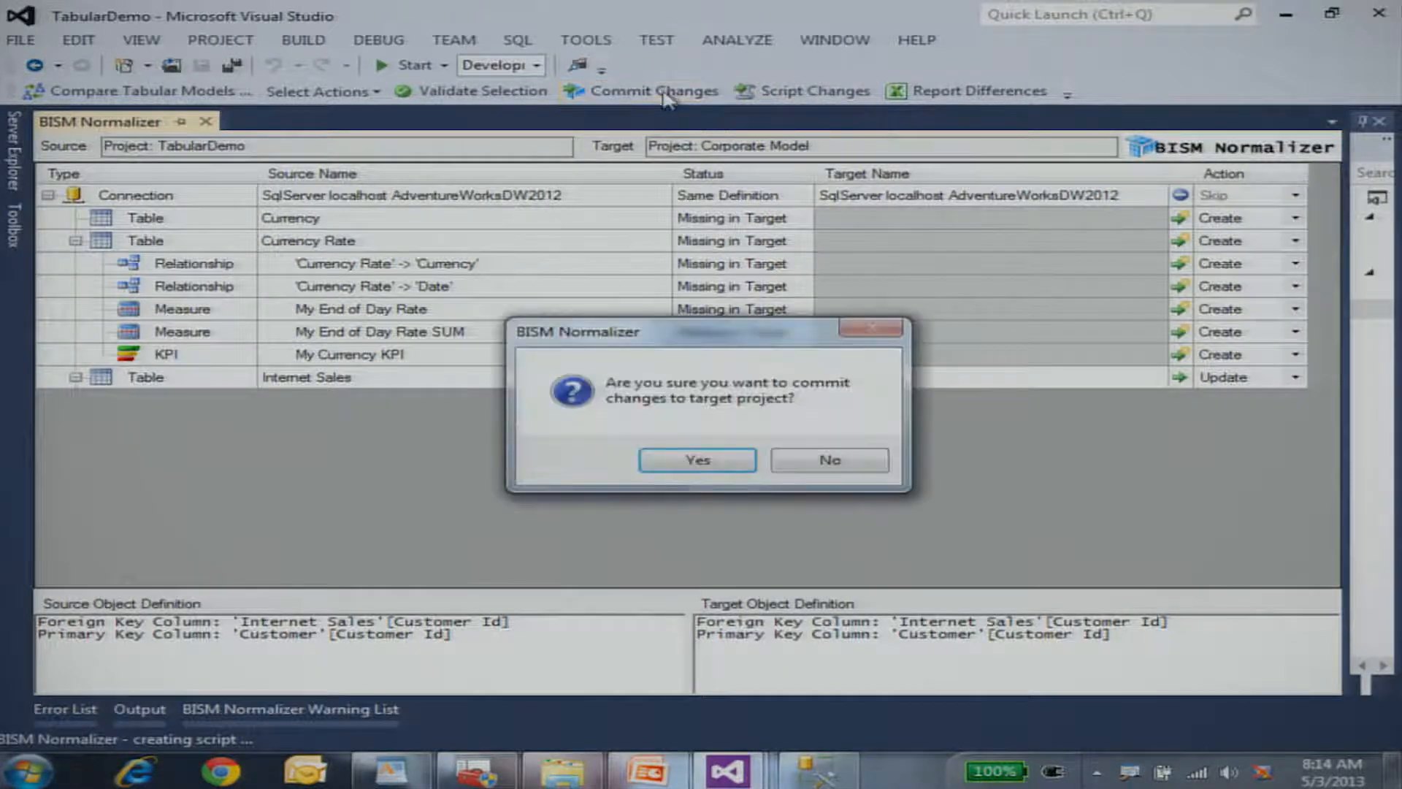
left_click(694, 458)
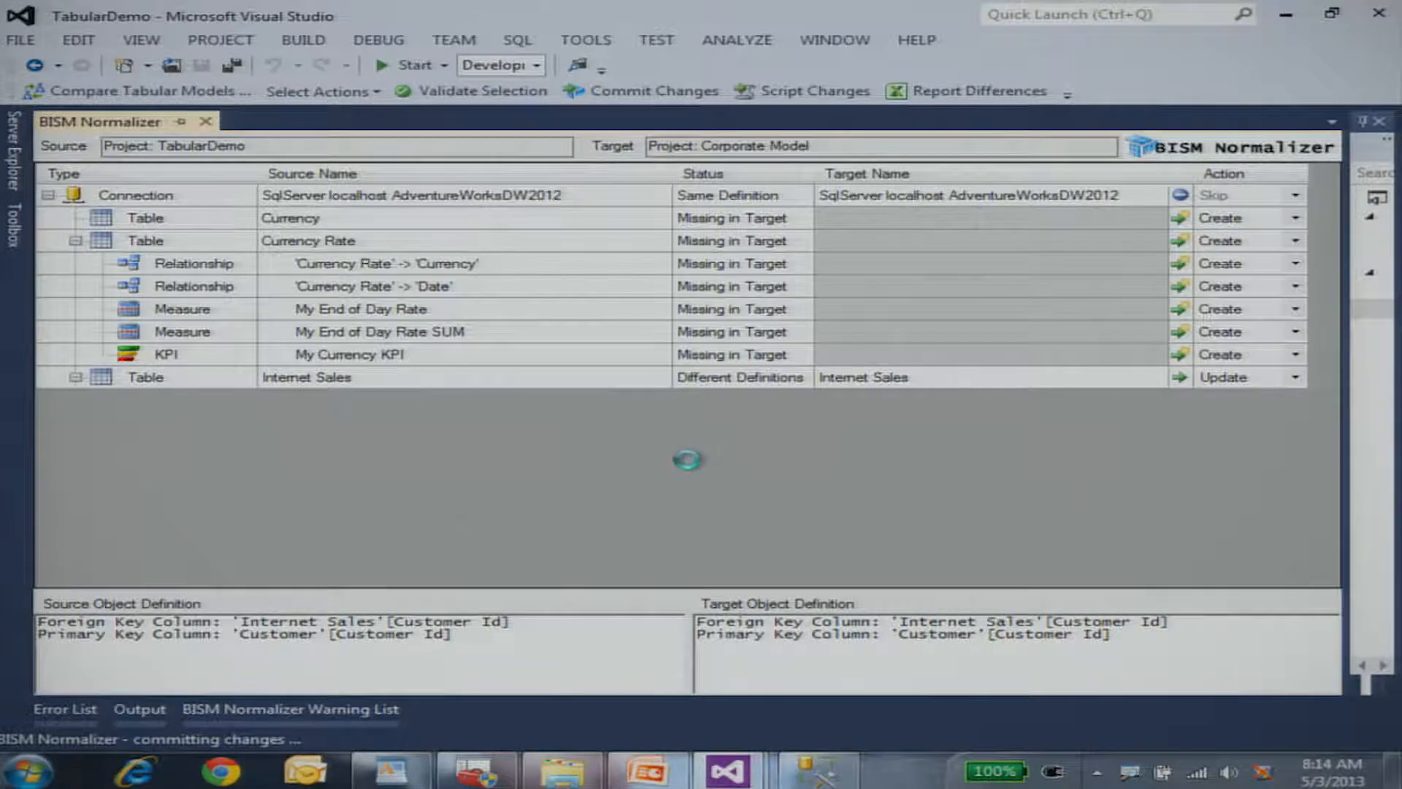
left_click(749, 468)
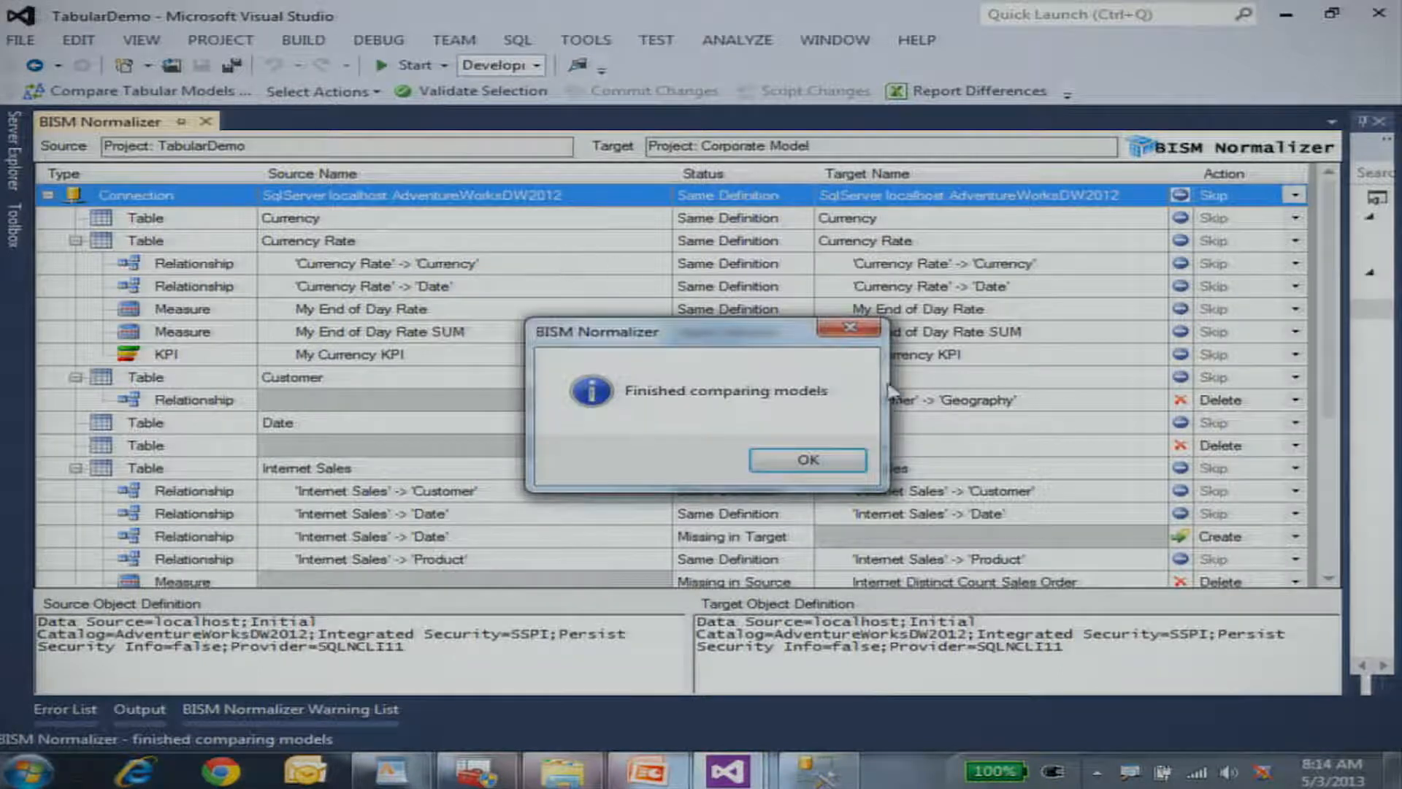
left_click(832, 462)
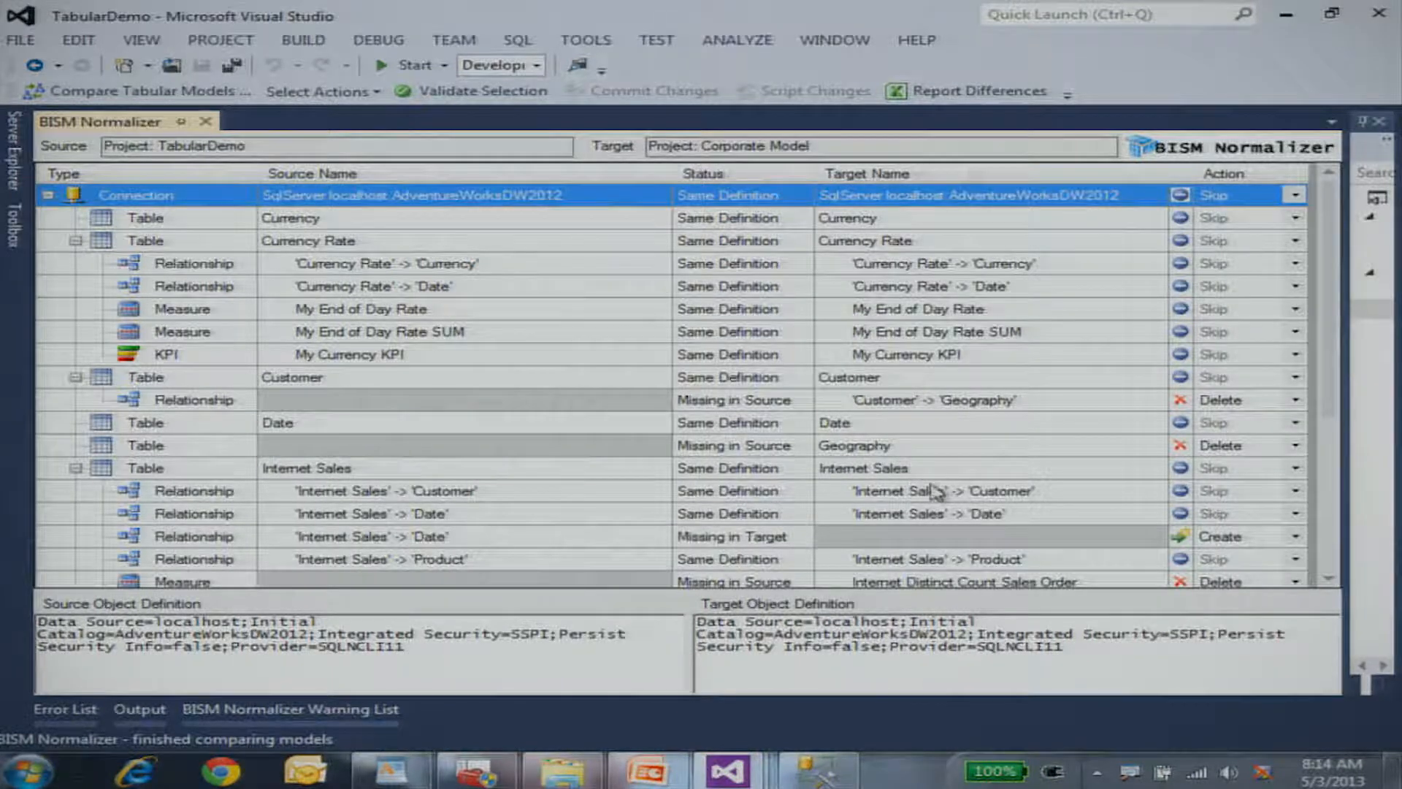
left_click(913, 471)
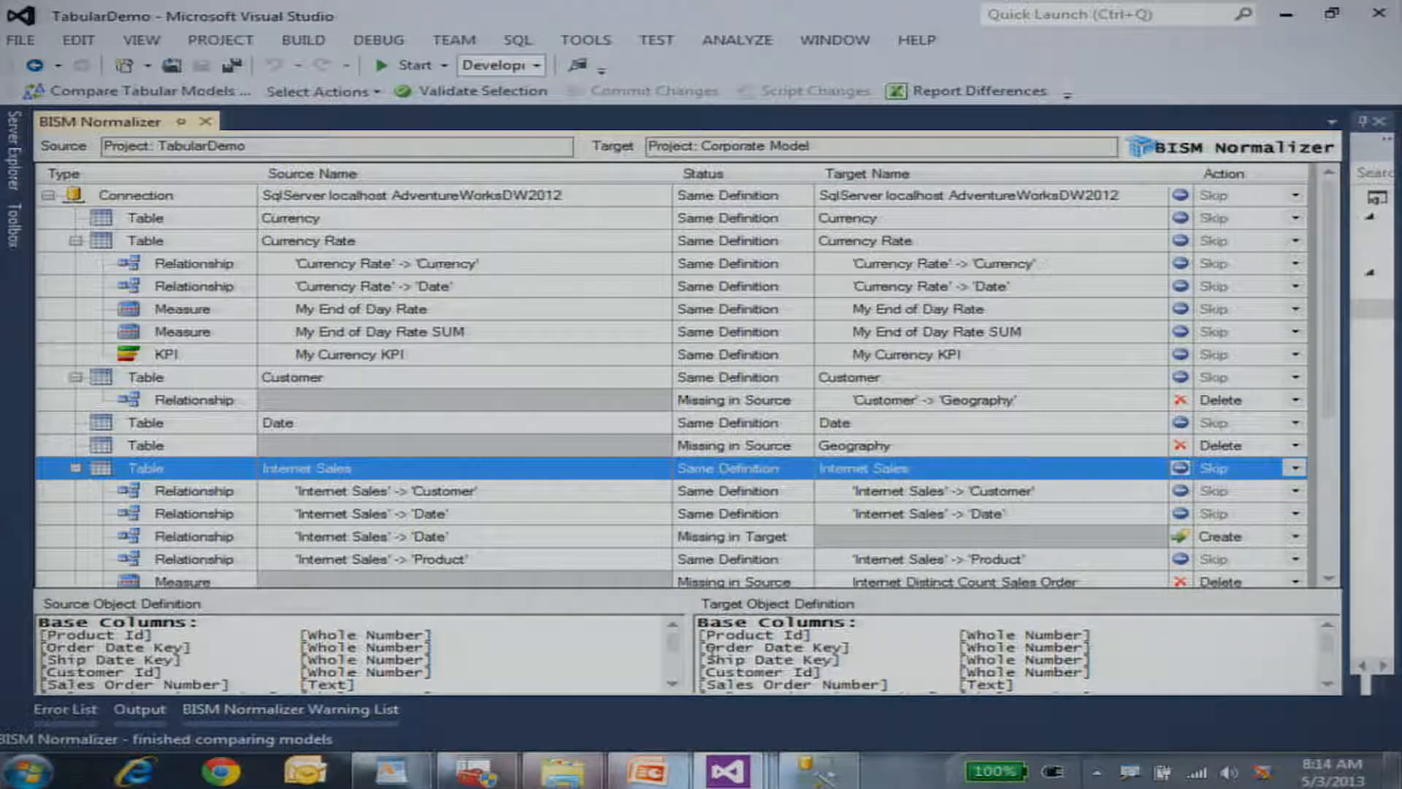
scroll(825, 422, "down", 3)
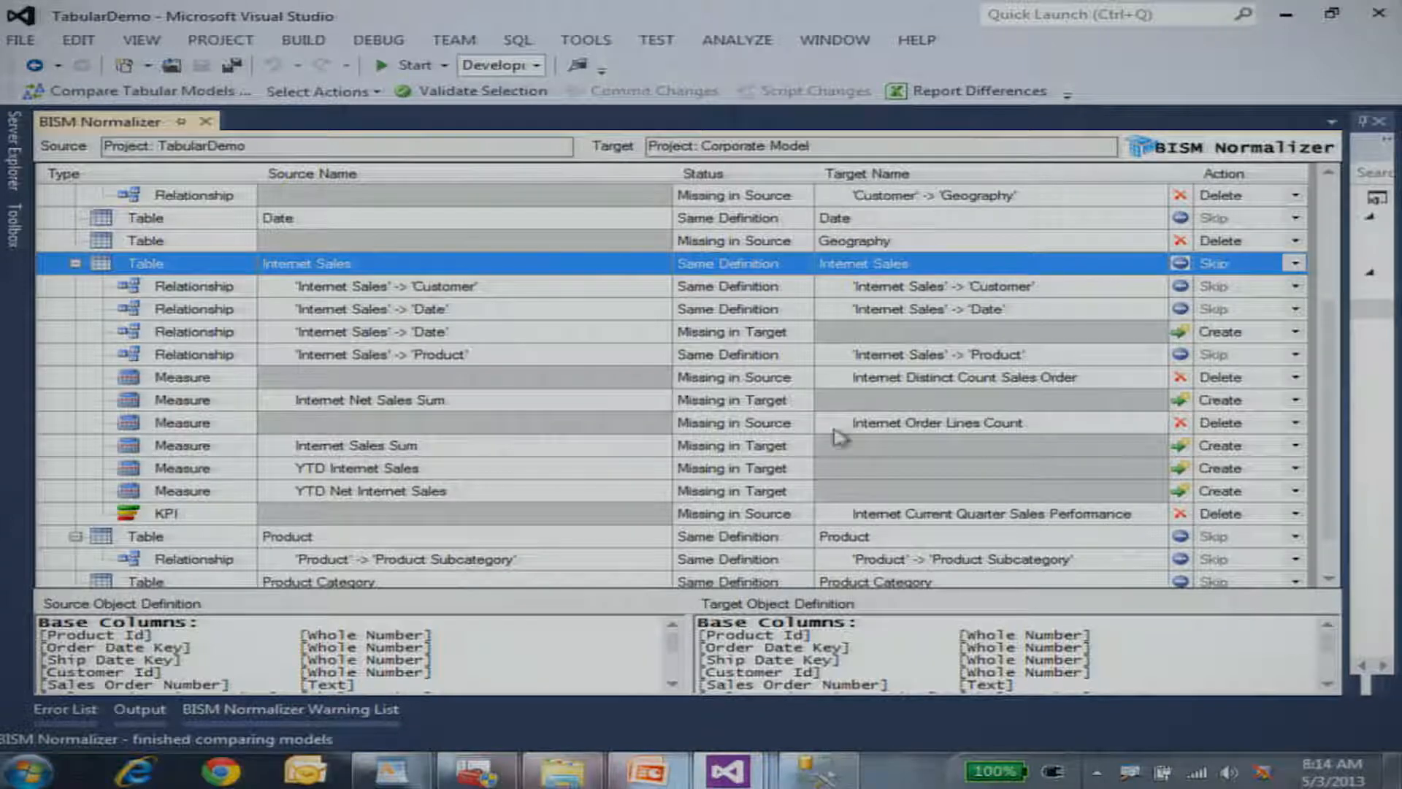
Open Corporate Model.bim in the diagram view and examine the Currency and Currency Rate tables with their relationships.
left_click_drag(1347, 429, 1113, 438)
left_click(1266, 257)
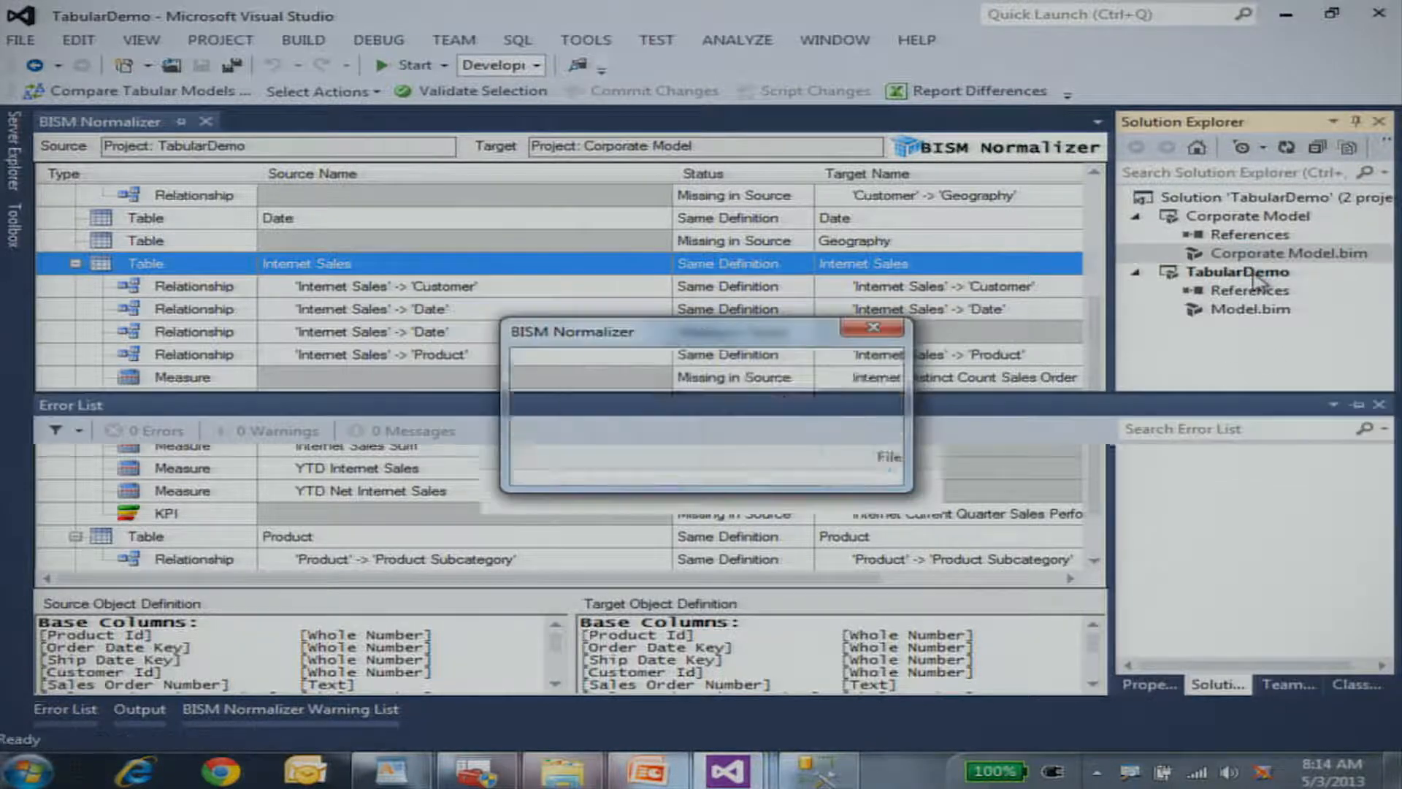
left_click(829, 460)
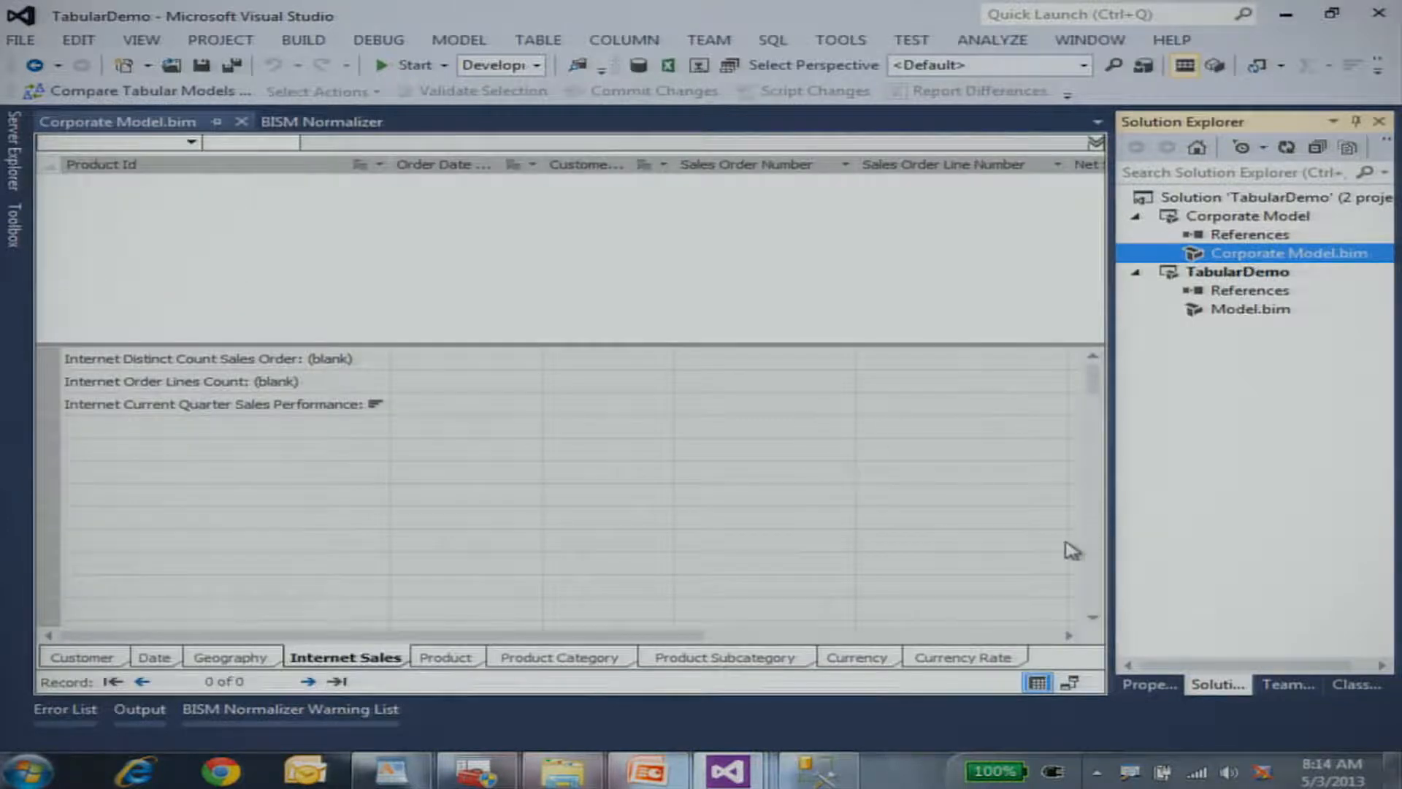
left_click(1069, 682)
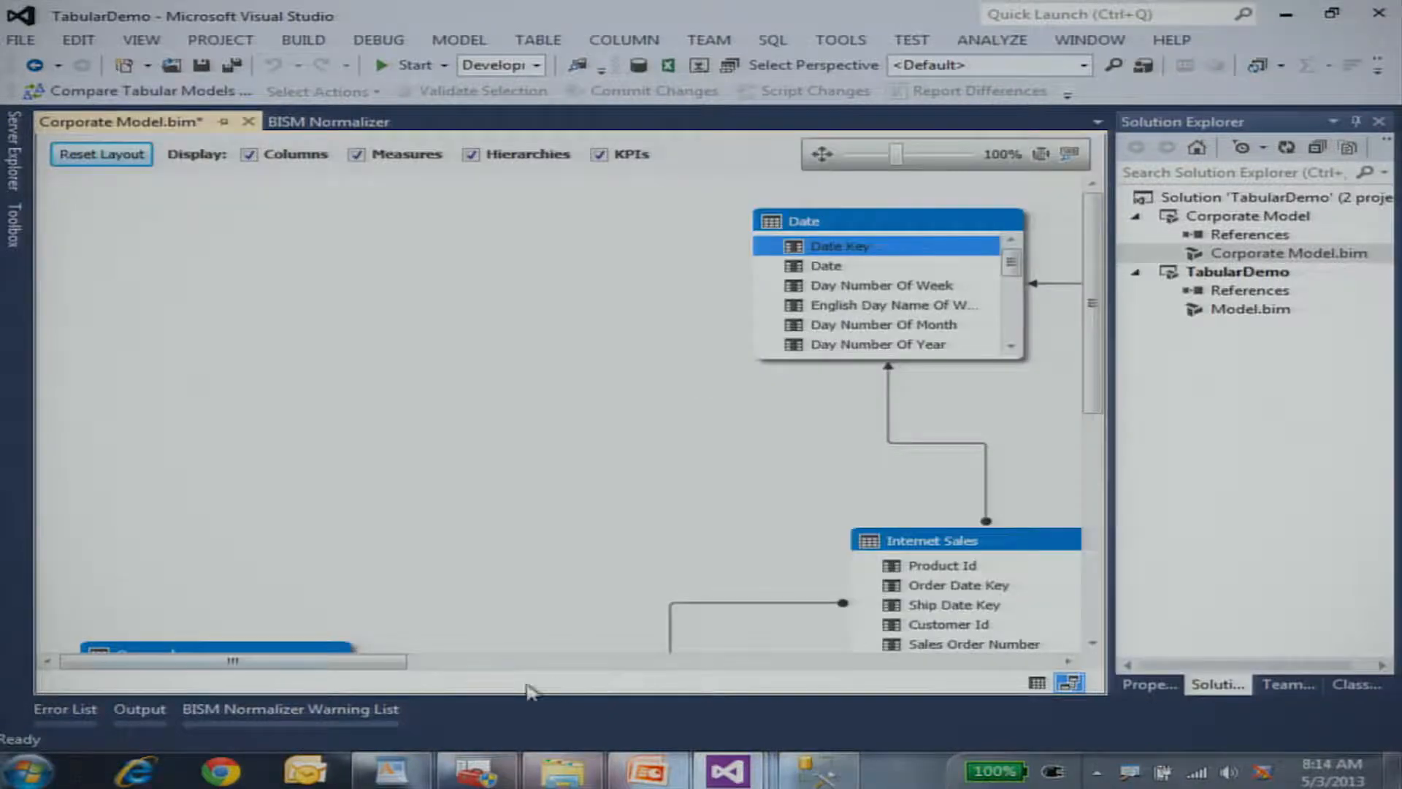
left_click_drag(376, 664, 963, 674)
left_click_drag(1088, 325, 1154, 437)
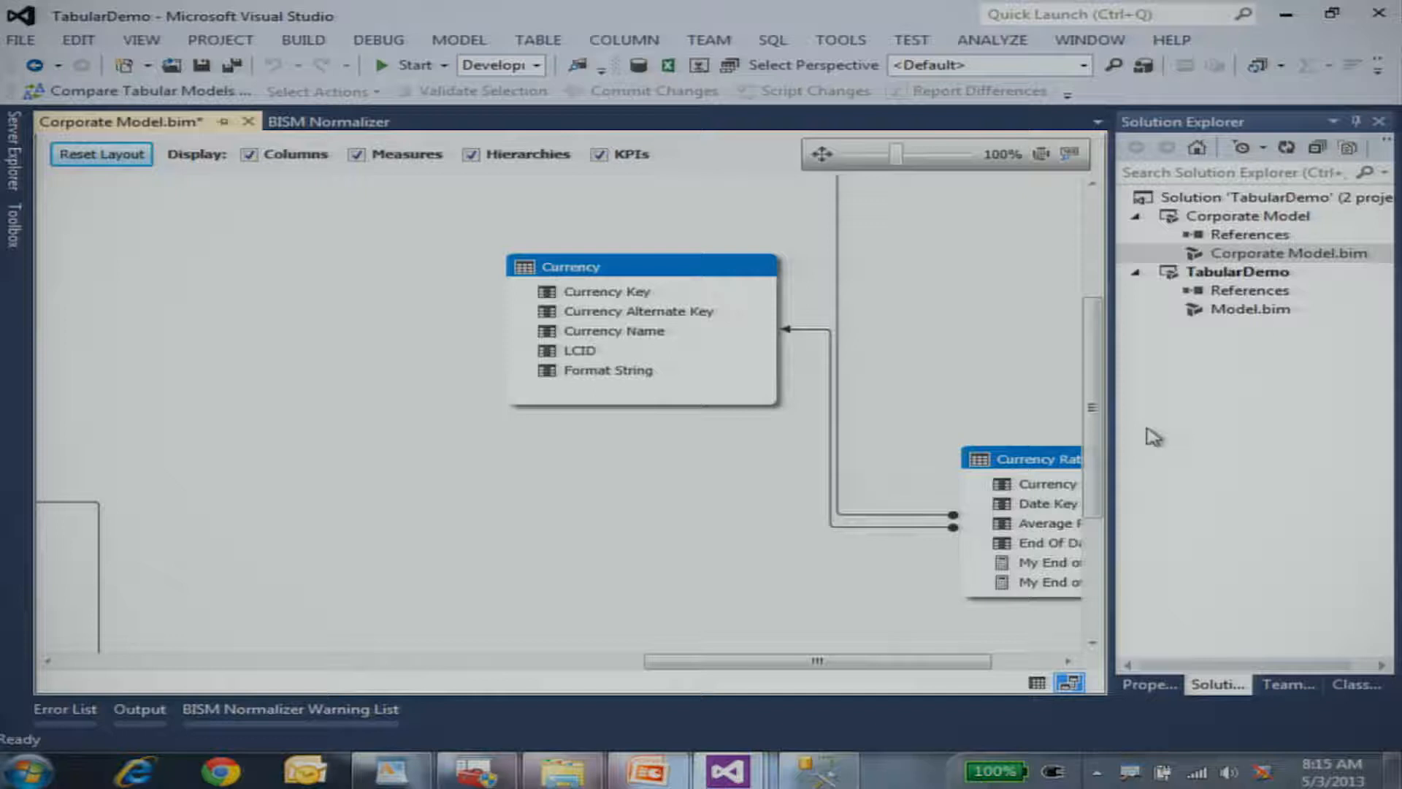
Close the Corporate Model.bim document and the BISM Normalizer comparison.
left_click(249, 122)
left_click(805, 505)
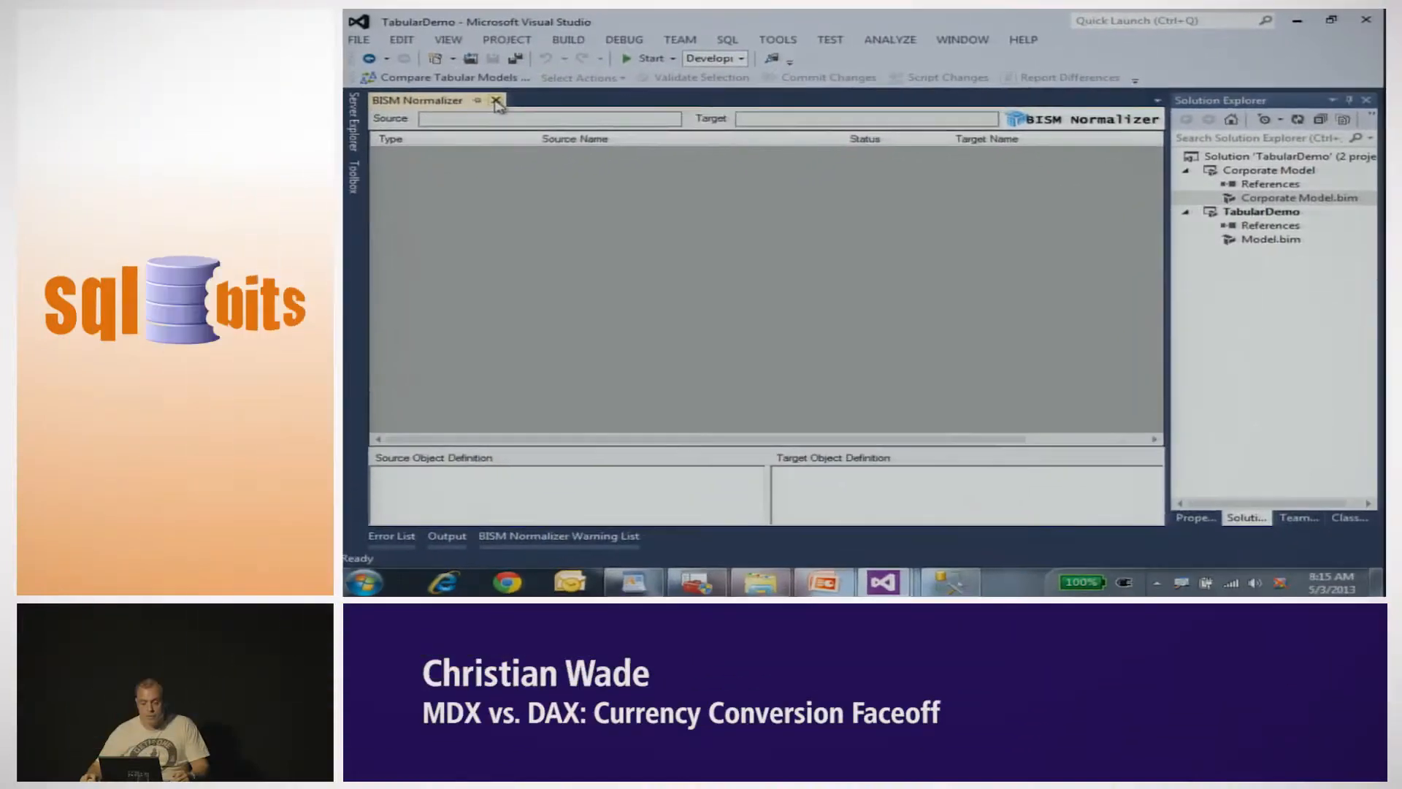
left_click(496, 102)
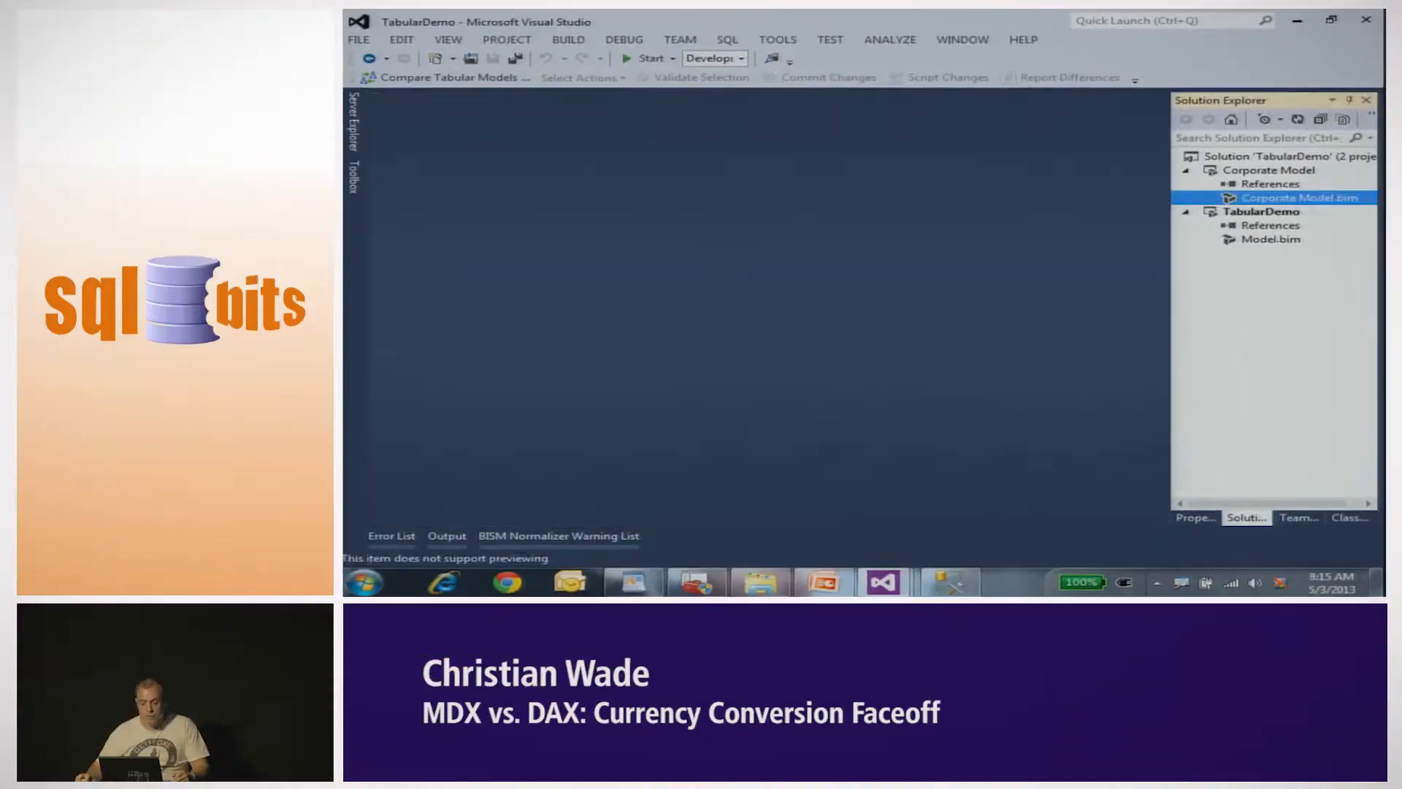
Open Model.bim from the TabularDemo project.
left_click(1246, 247)
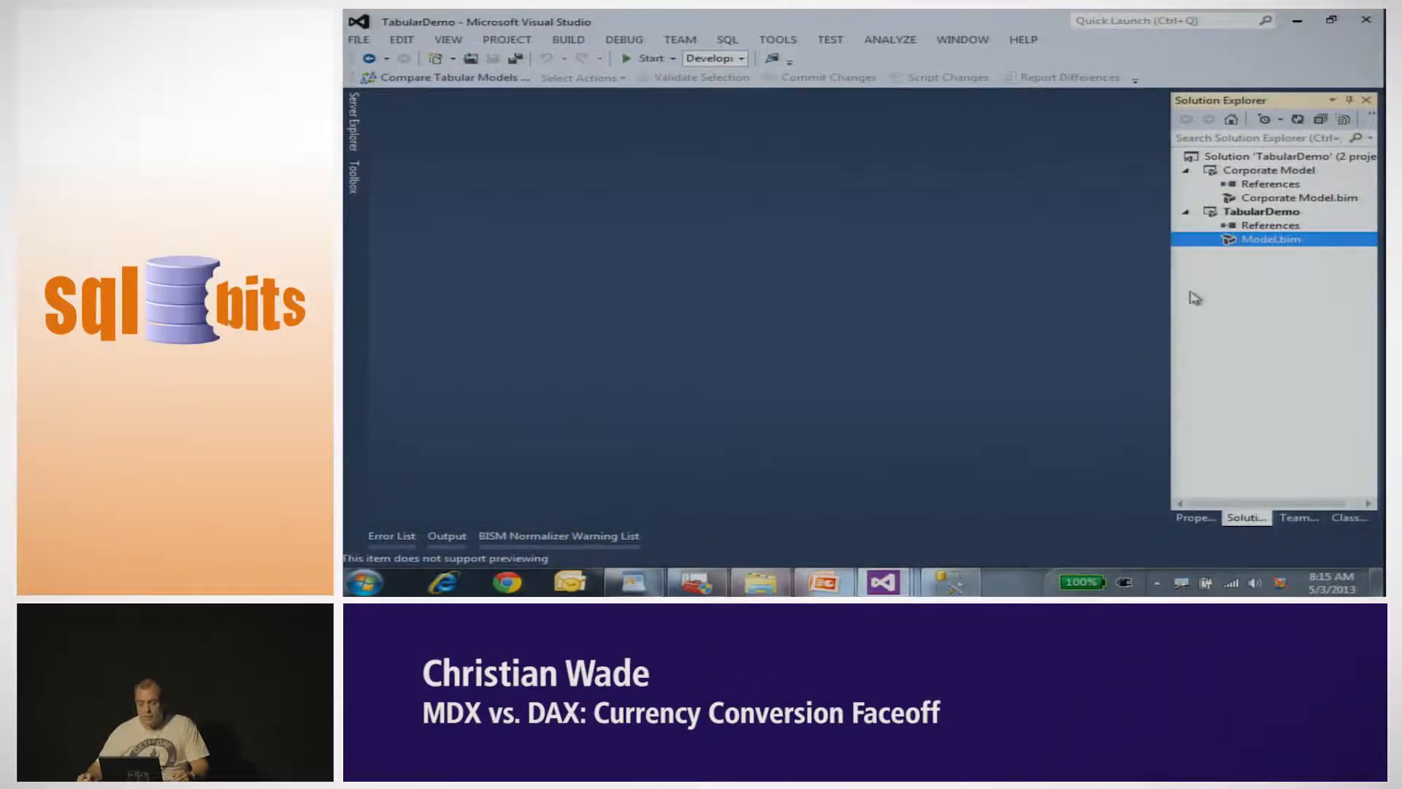